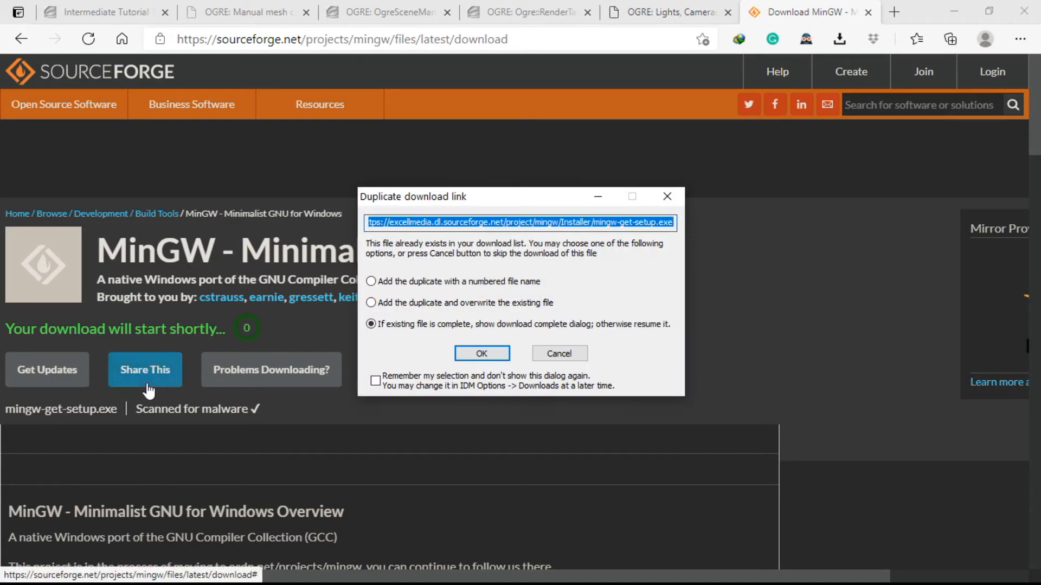
Download mingw-get-setup.exe, overwriting the existing duplicate, and open the folder containing the finished download.
left_click(372, 303)
left_click(481, 352)
left_click(514, 367)
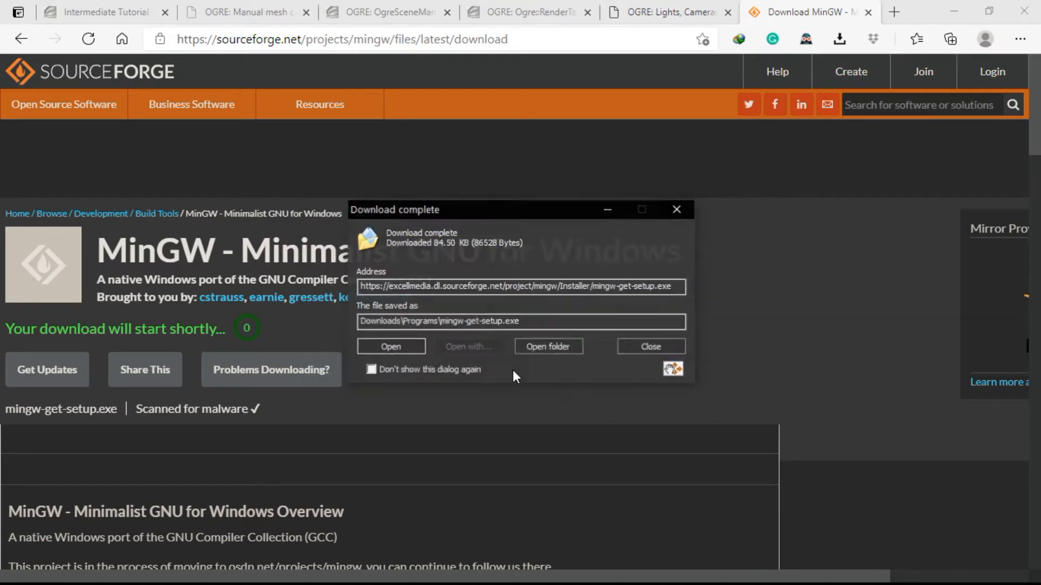
left_click(542, 348)
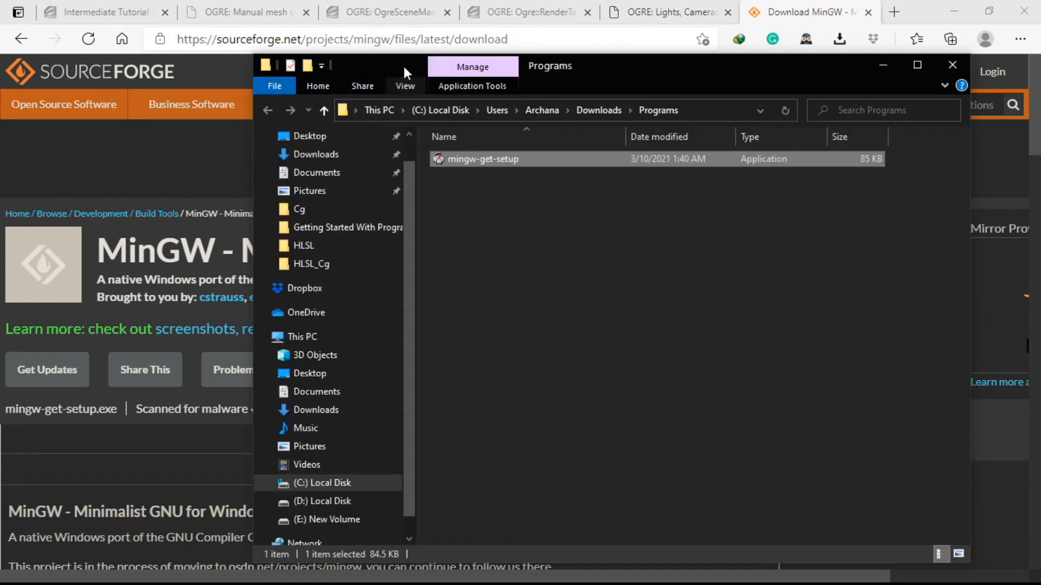
left_click_drag(402, 64, 327, 12)
left_click_drag(462, 116, 364, 88)
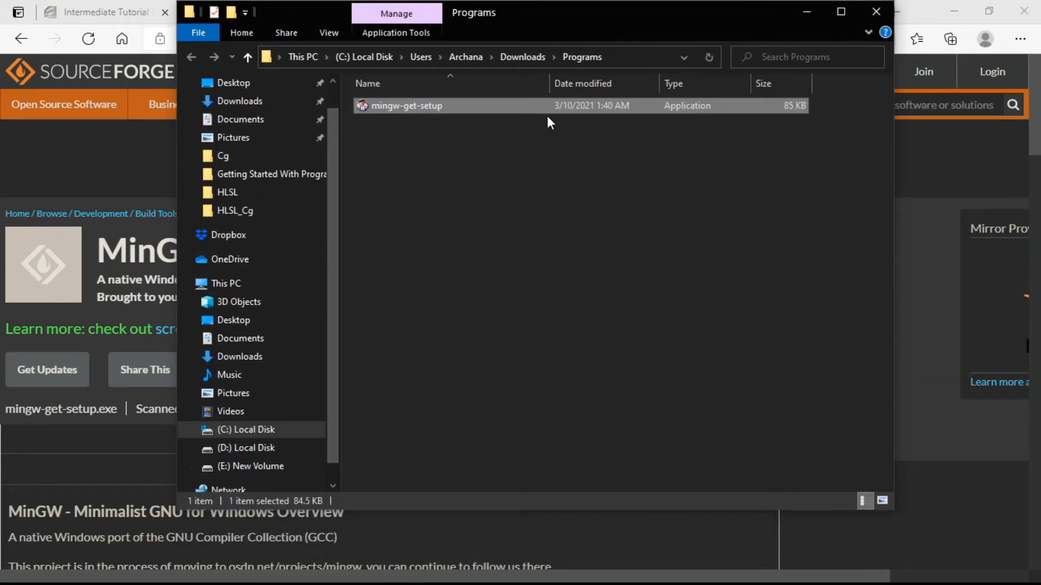
Run the downloaded mingw-get-setup installer and start the installation, minimizing the download folder window.
double_click(575, 106)
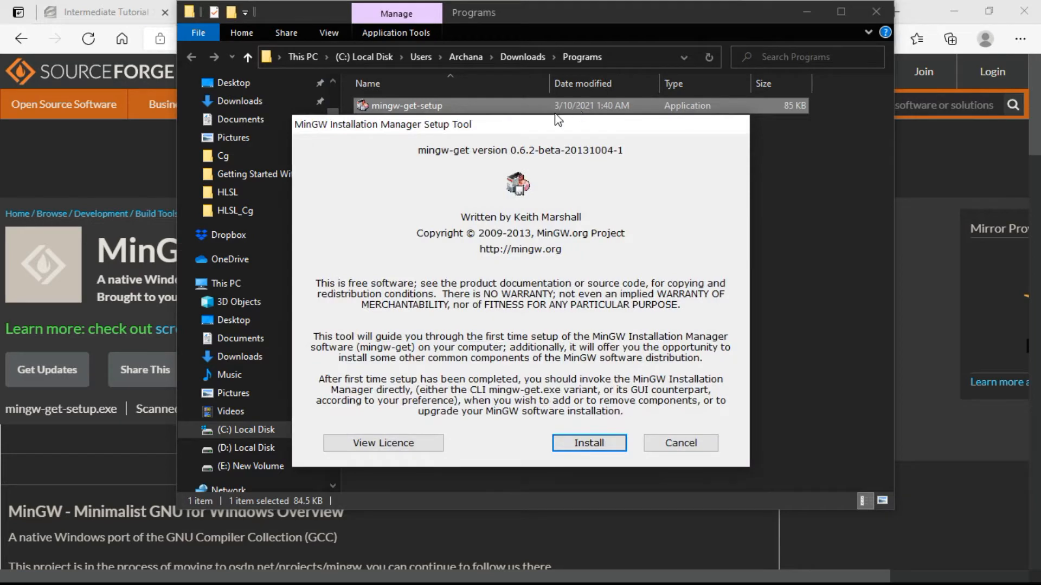
left_click_drag(525, 132, 530, 101)
left_click(811, 6)
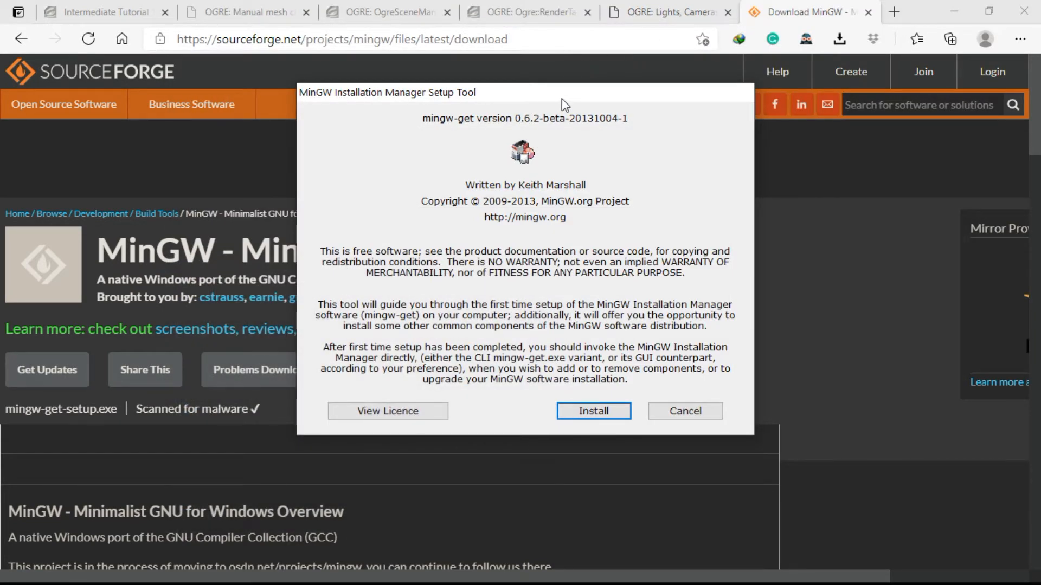
left_click_drag(548, 103, 523, 110)
left_click(556, 419)
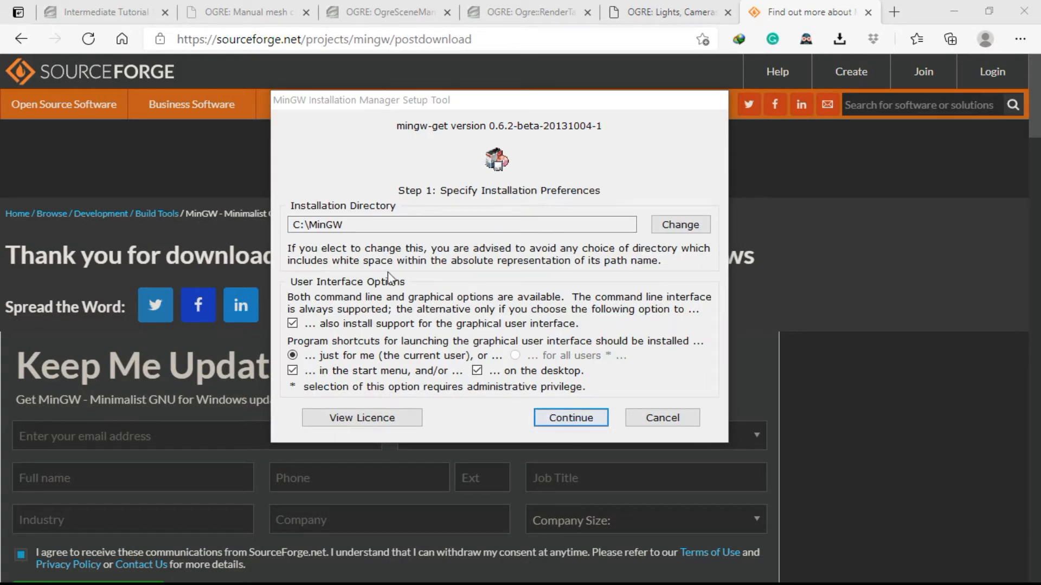
Set the installation directory to a new folder named mingw on Local Disk (D:).
left_click_drag(434, 225, 280, 215)
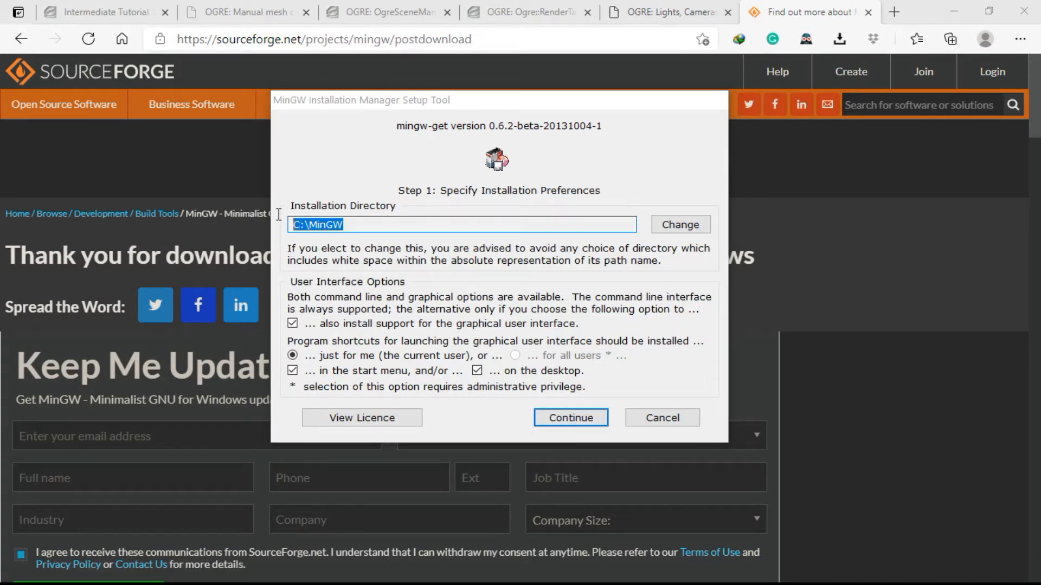
left_click(708, 228)
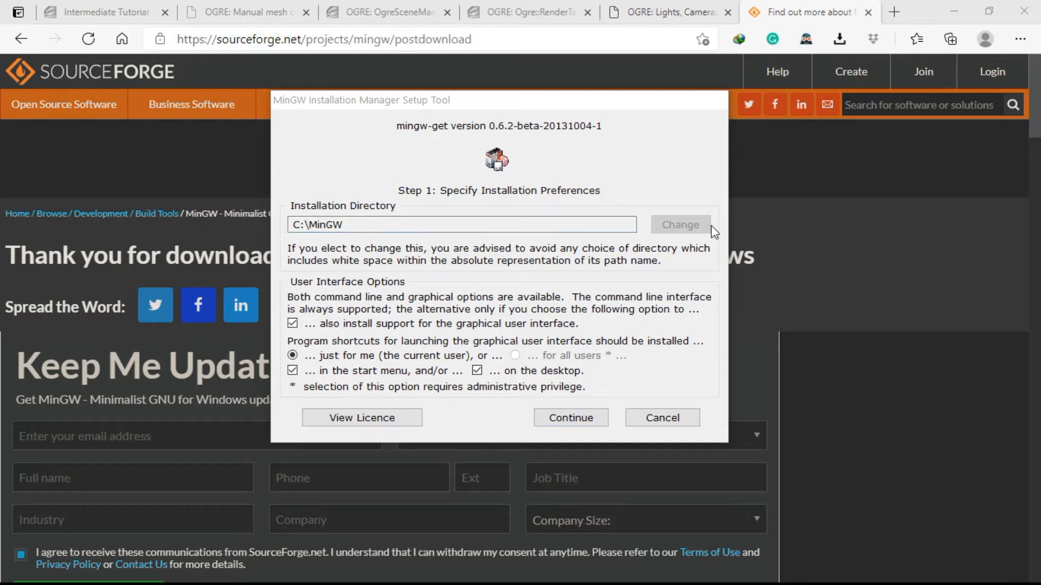
left_click_drag(505, 188, 528, 106)
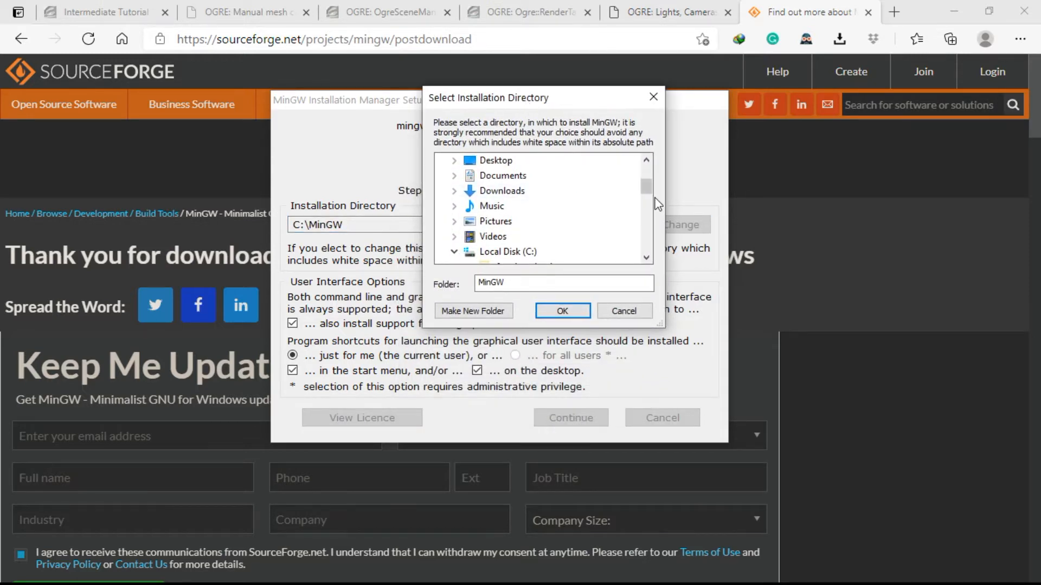
left_click_drag(648, 188, 646, 236)
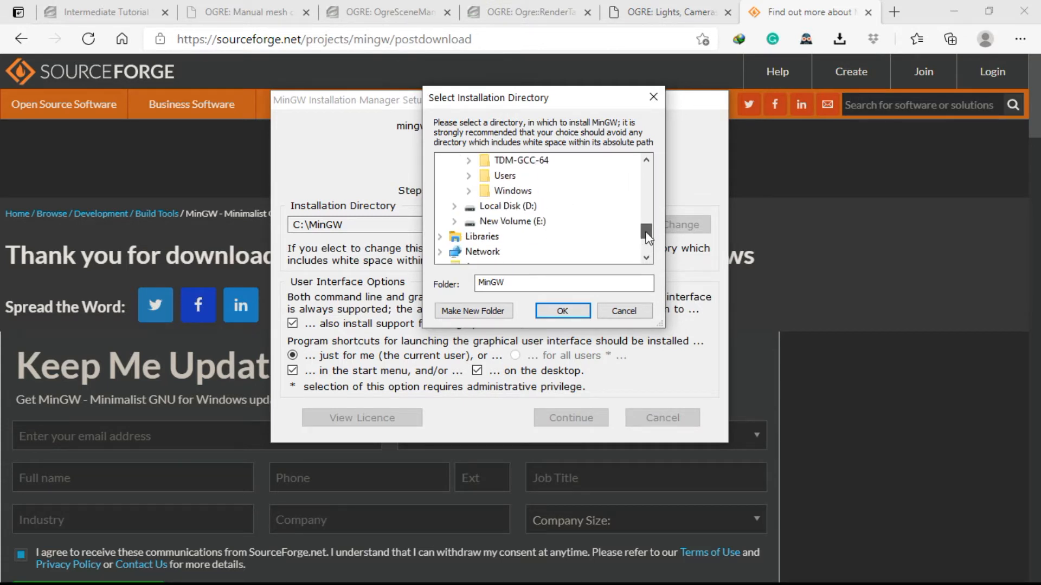
double_click(504, 206)
left_click(461, 310)
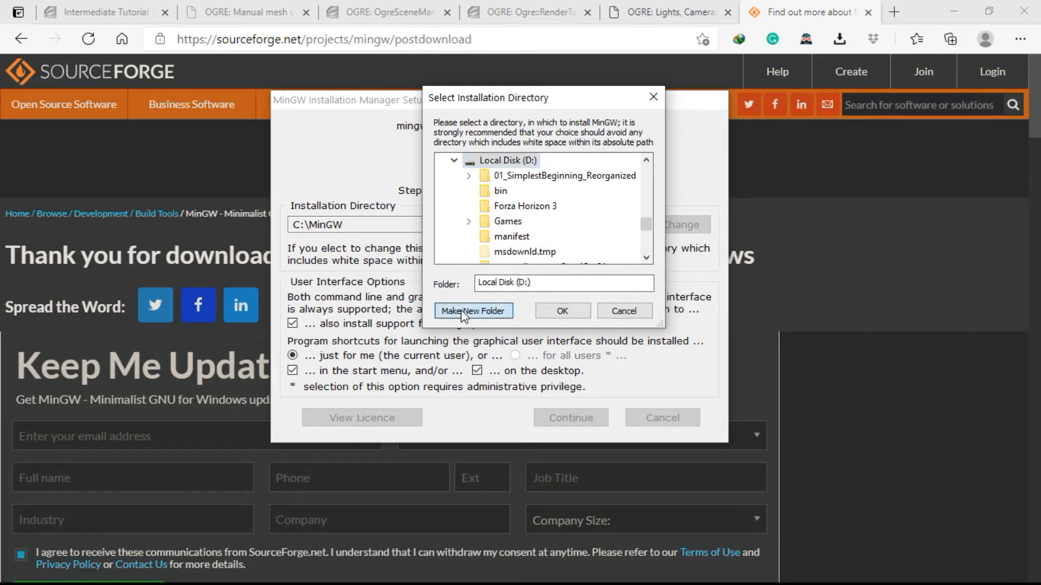
type("mingw")
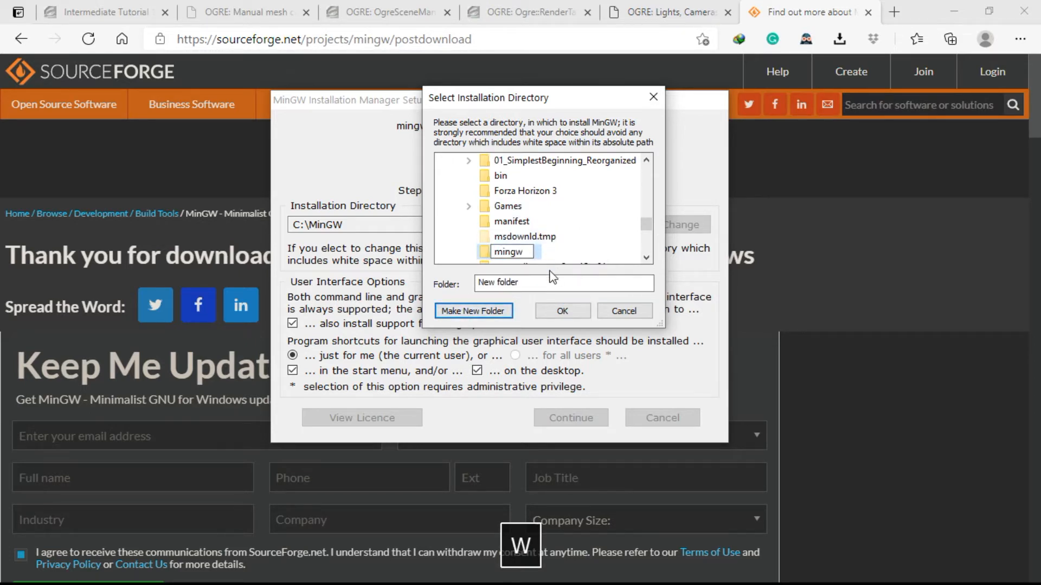
key("Return")
left_click(557, 308)
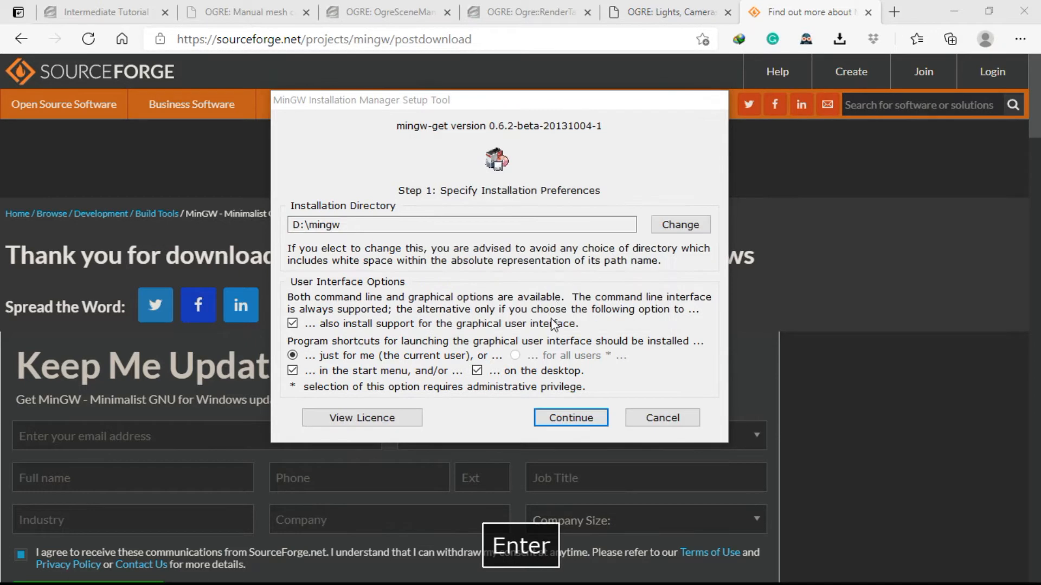
Accept the installation preferences, let the MinGW Installation Manager download and set up, and continue to its package catalogue.
left_click(370, 229)
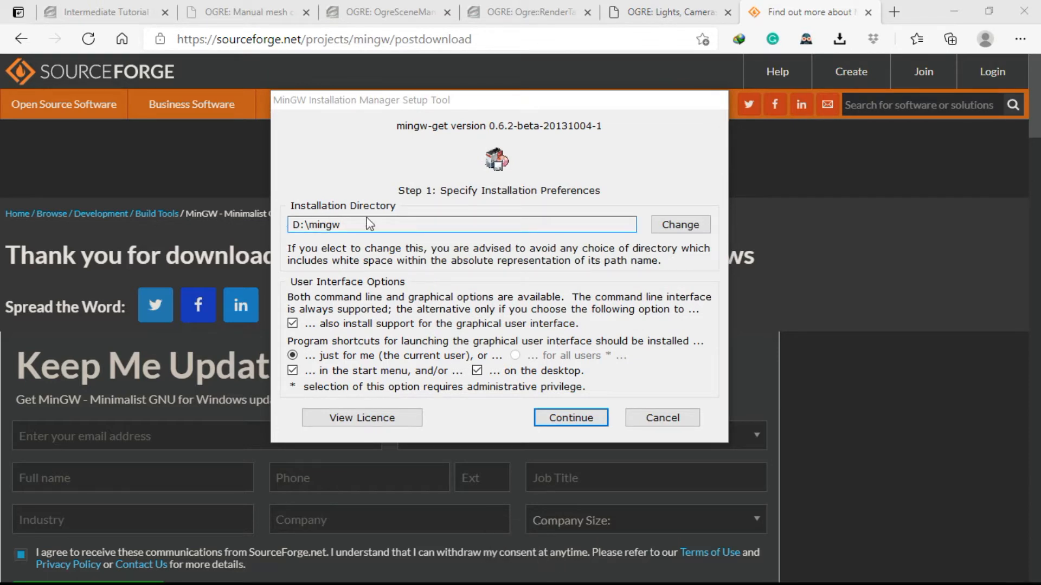
left_click_drag(374, 222, 268, 213)
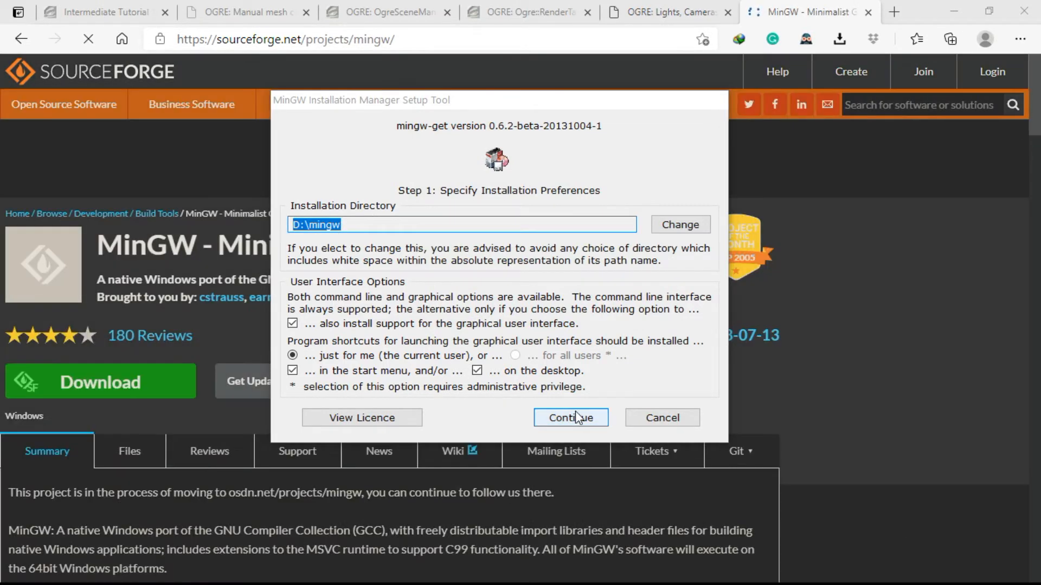
left_click(574, 412)
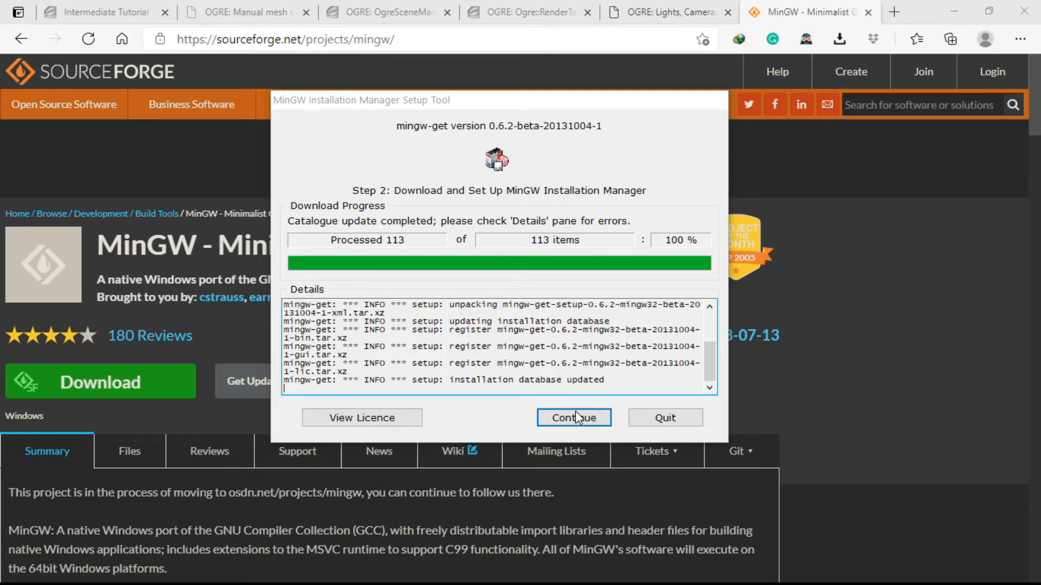
left_click(576, 417)
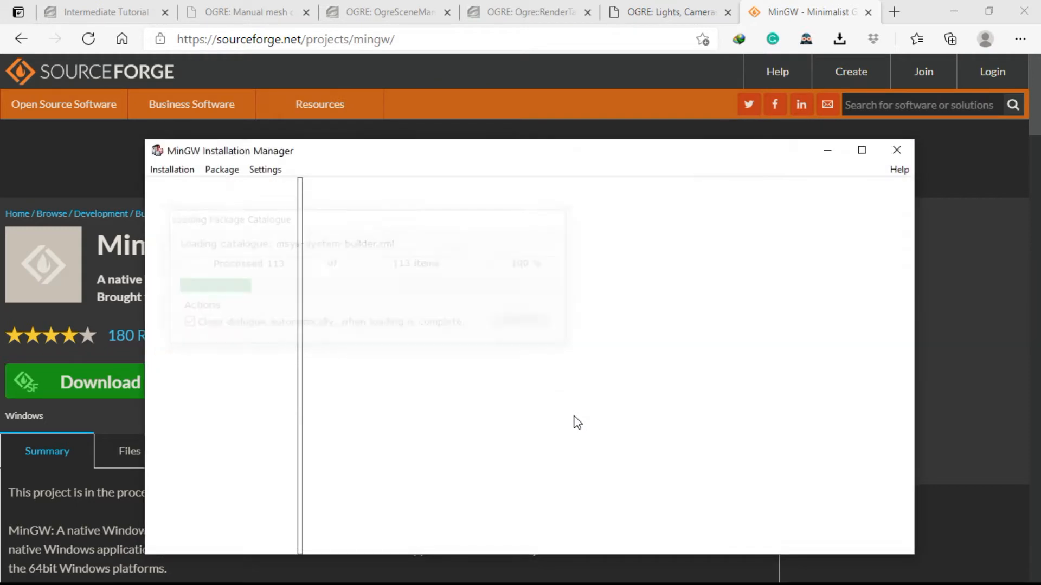
left_click_drag(505, 162, 499, 72)
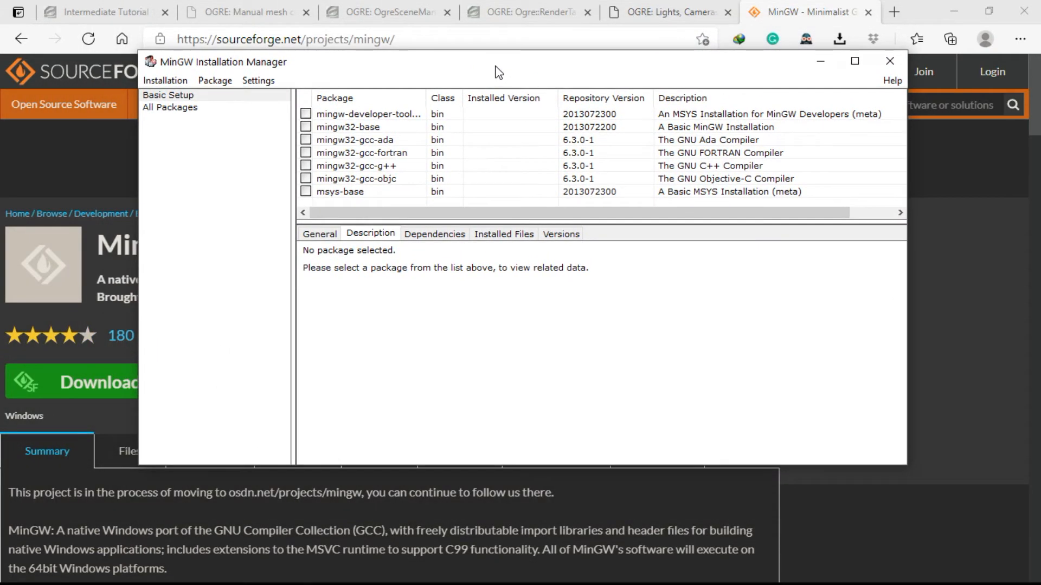
Mark the mingw32-base and mingw32-gcc-g++ packages in Basic Setup for installation.
left_click(184, 95)
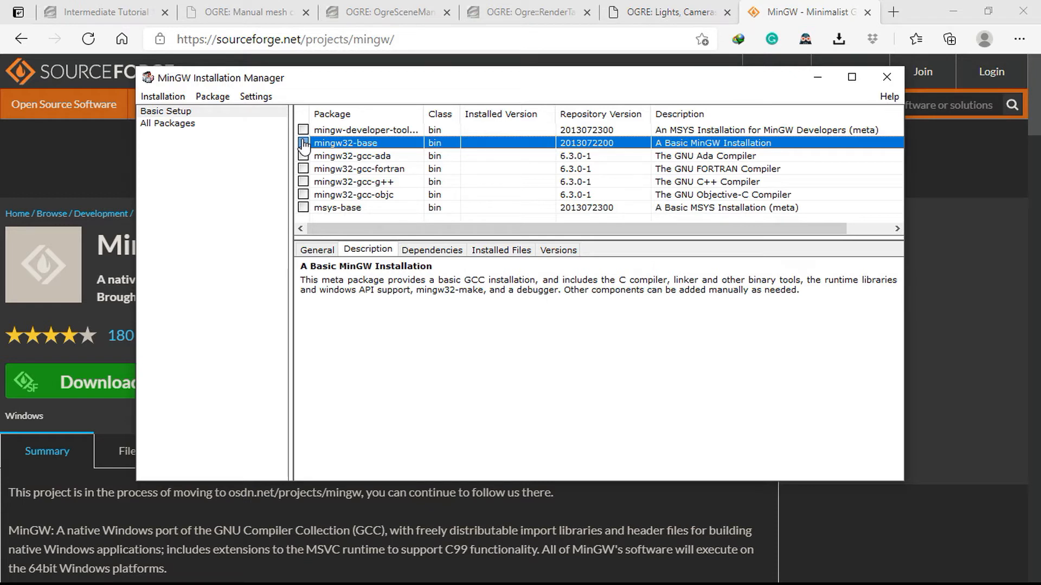
left_click(303, 144)
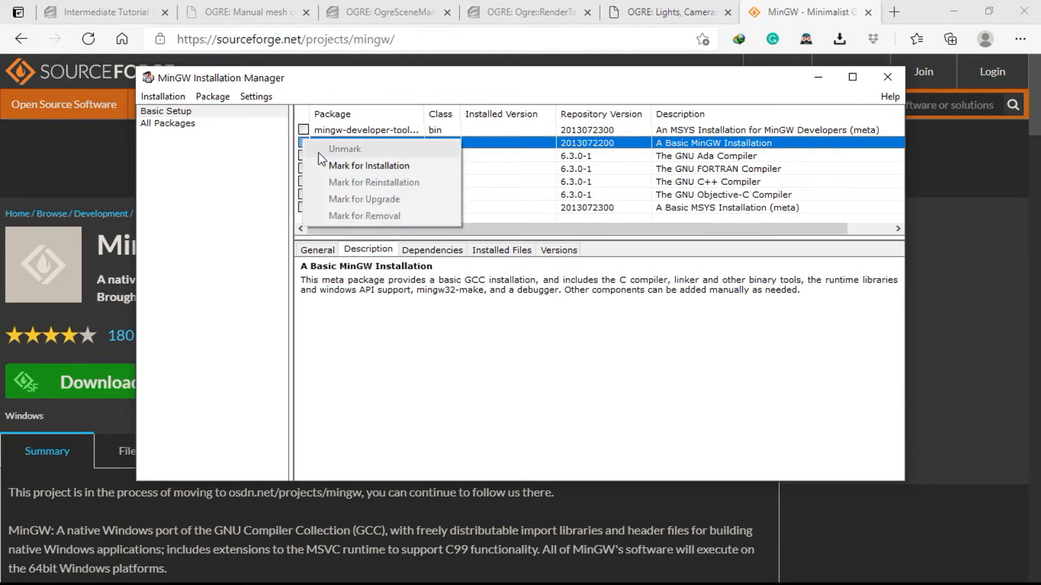
left_click(356, 167)
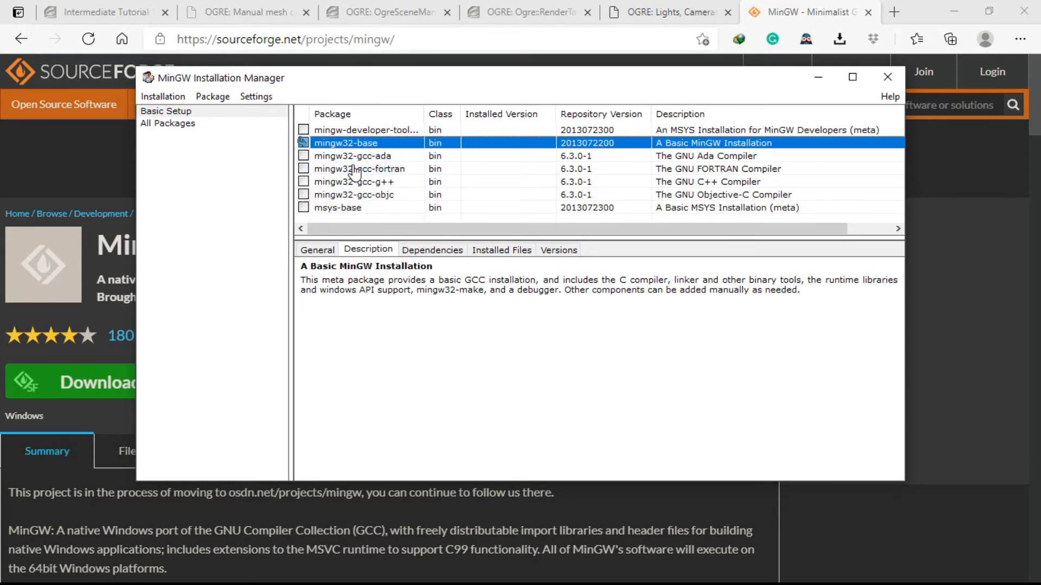
left_click(341, 183)
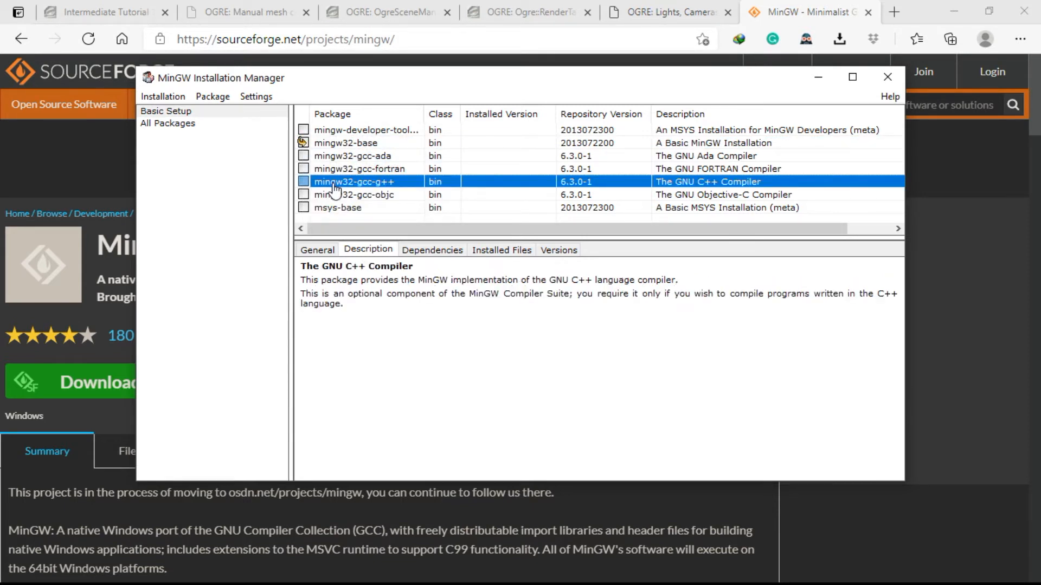
left_click(304, 183)
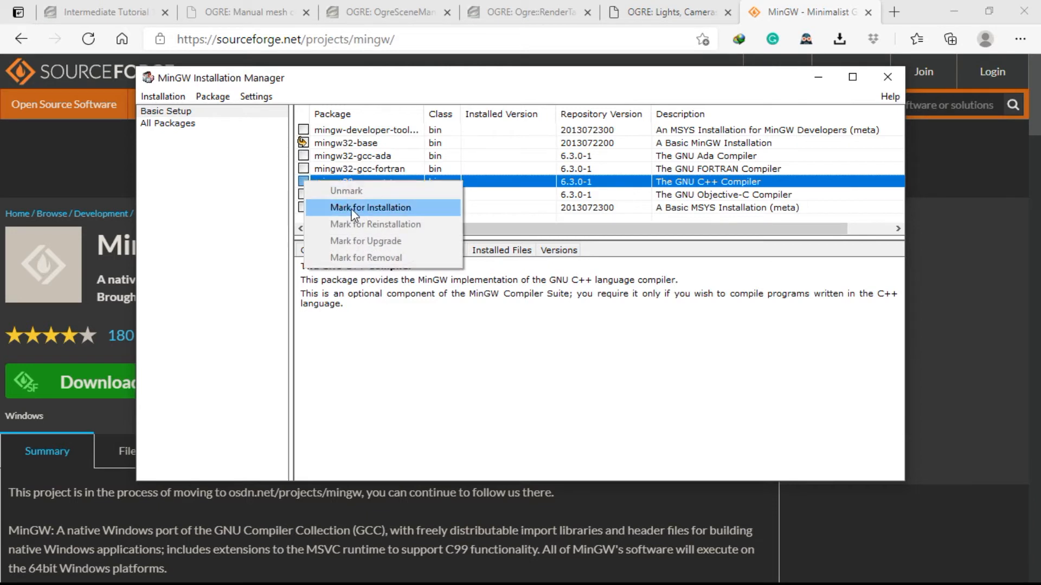
left_click(350, 208)
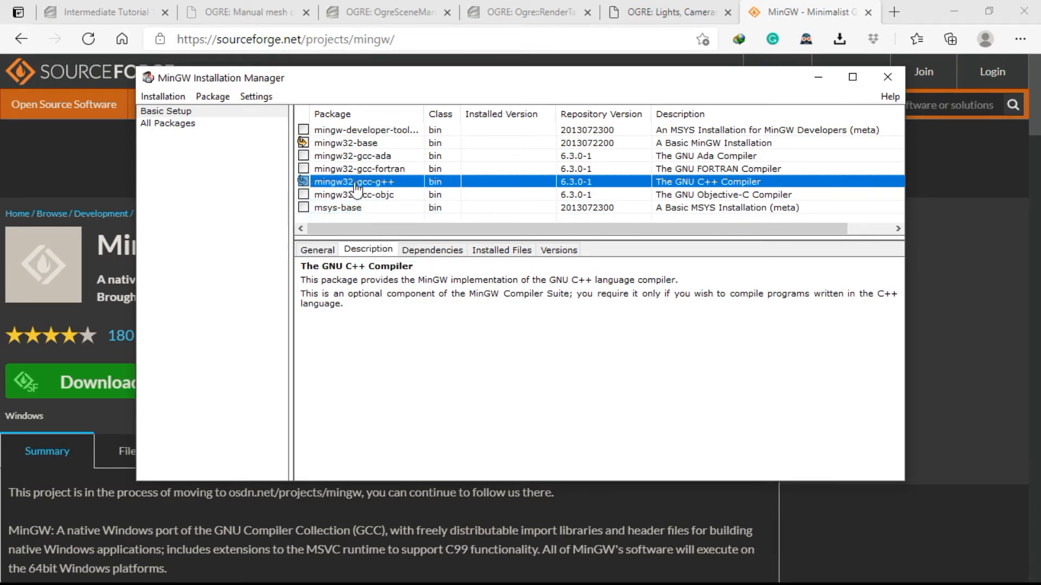
Apply the pending package changes to install the marked packages, and close the MinGW Installation Manager when done.
left_click(179, 103)
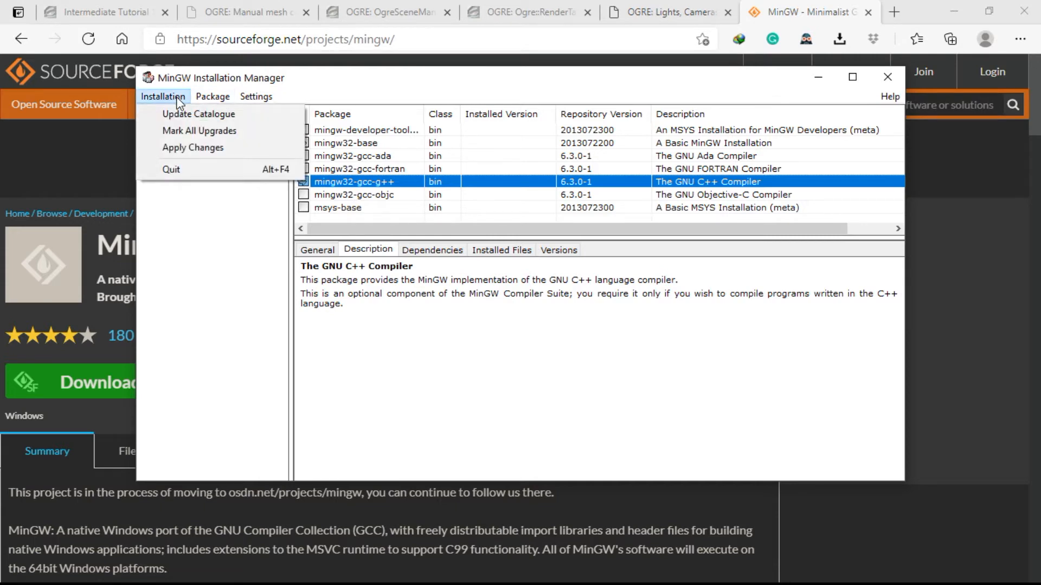
left_click(178, 149)
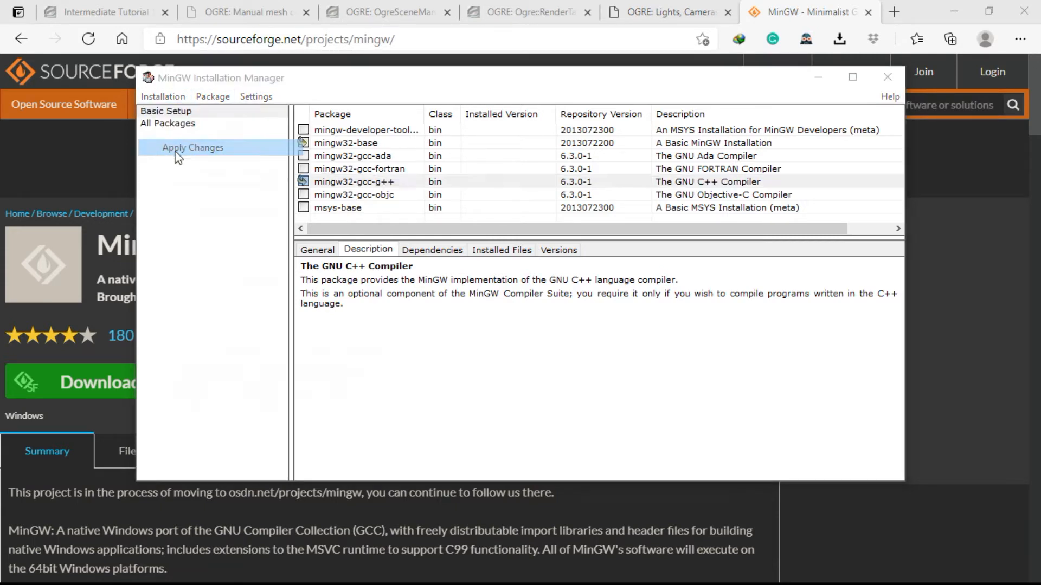
left_click_drag(247, 138, 282, 138)
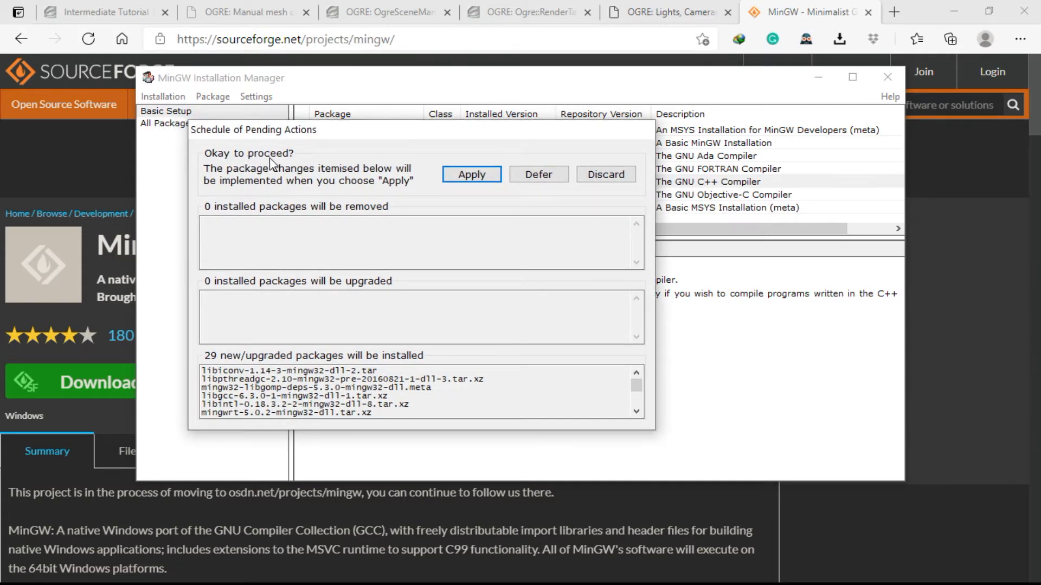
left_click(471, 174)
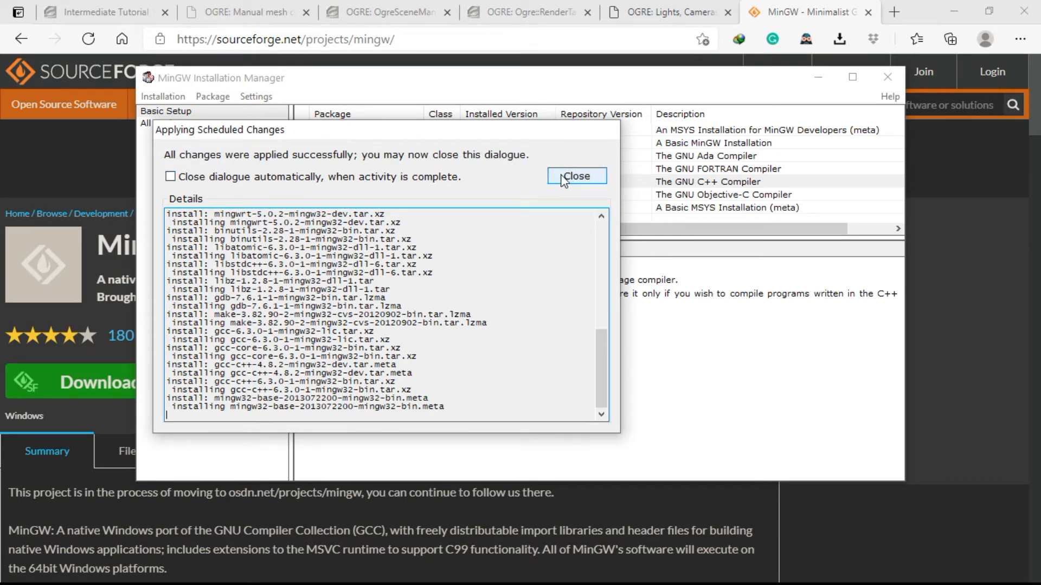
left_click(563, 178)
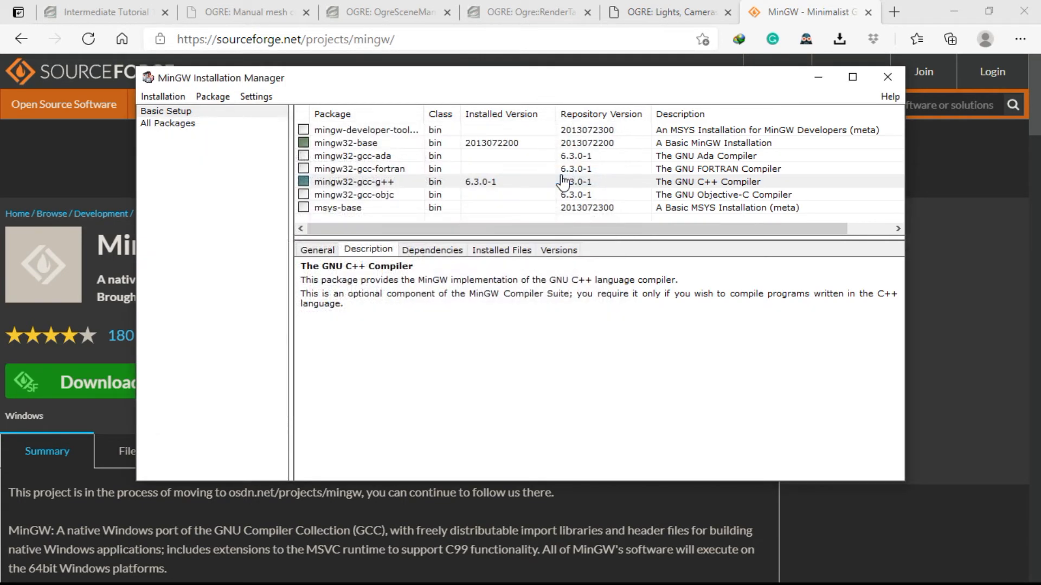
left_click(886, 80)
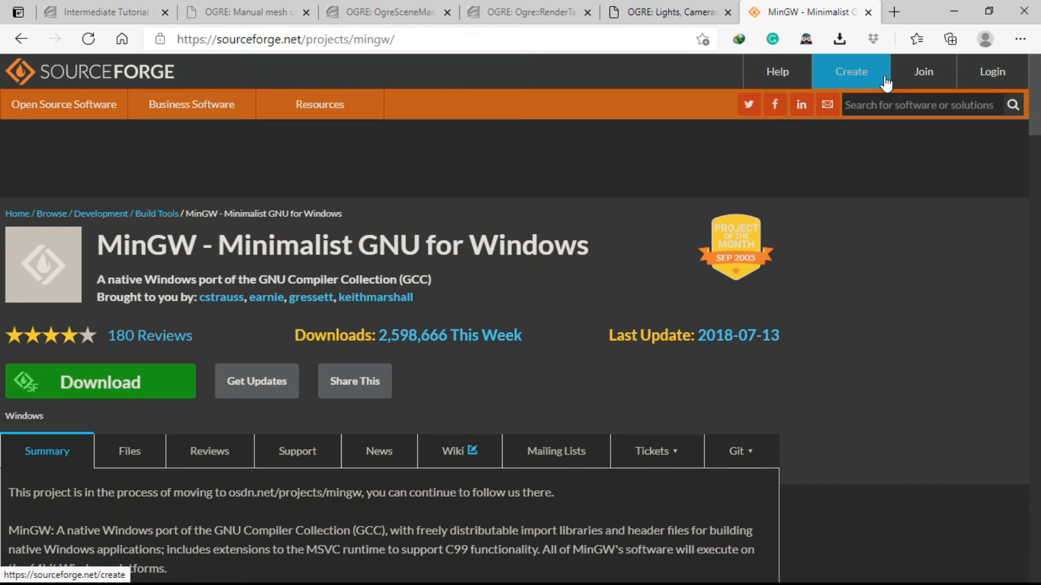
Open a Command Prompt and run gcc to check whether the compiler command is recognized.
key("super+r")
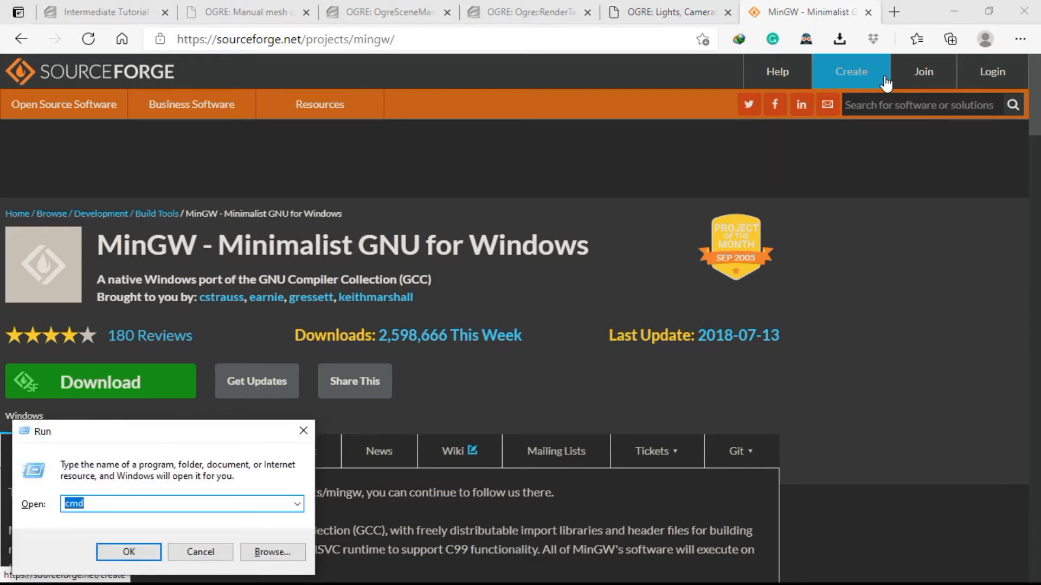
type("cmd")
key("Return")
left_click_drag(404, 53, 538, 96)
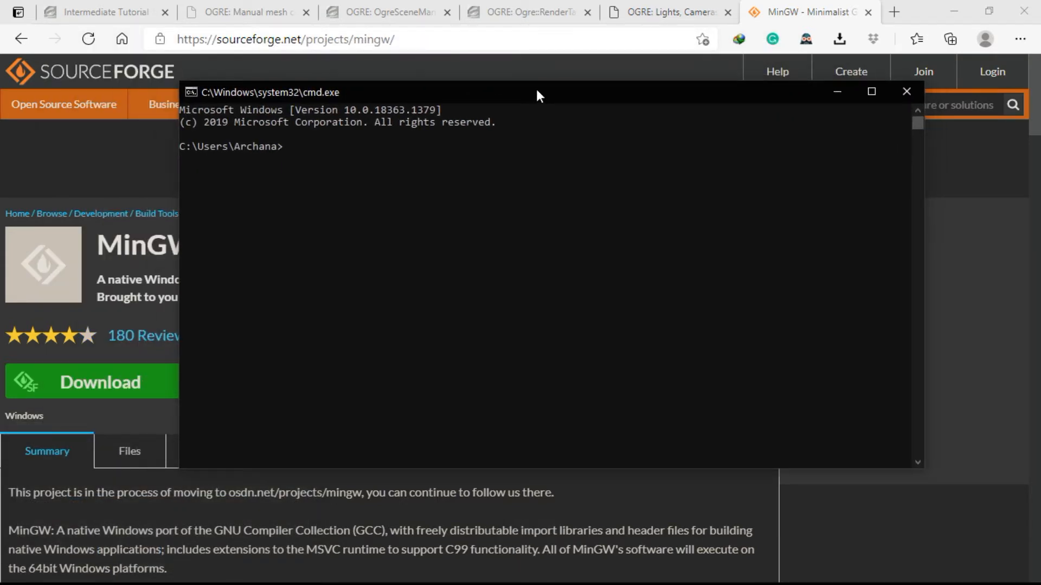
type("gcc")
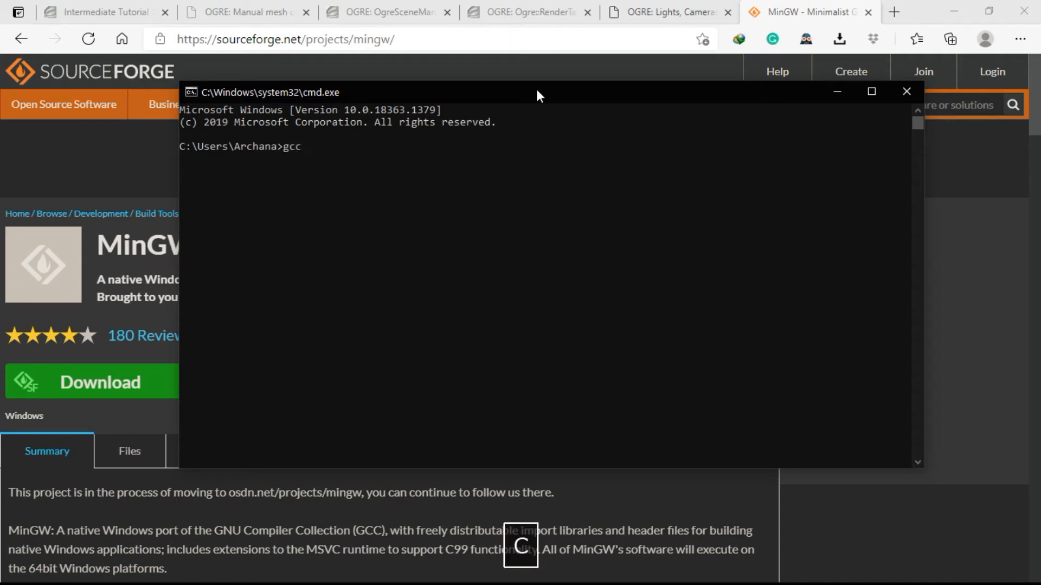
key("Return")
left_click_drag(221, 157, 535, 159)
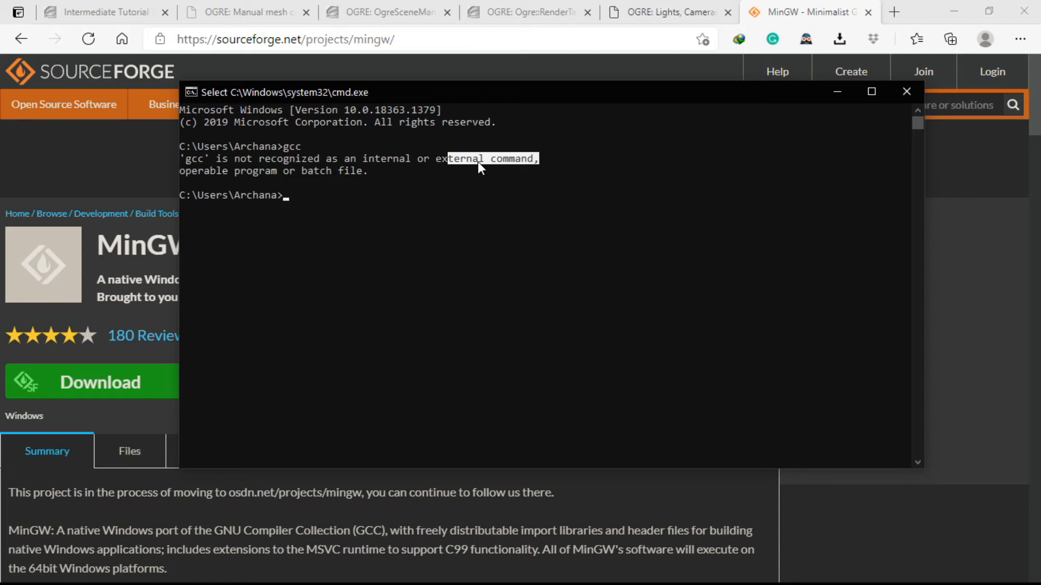
Open File Explorer and browse to the bin folder inside New folder on the D: drive.
key("super+e")
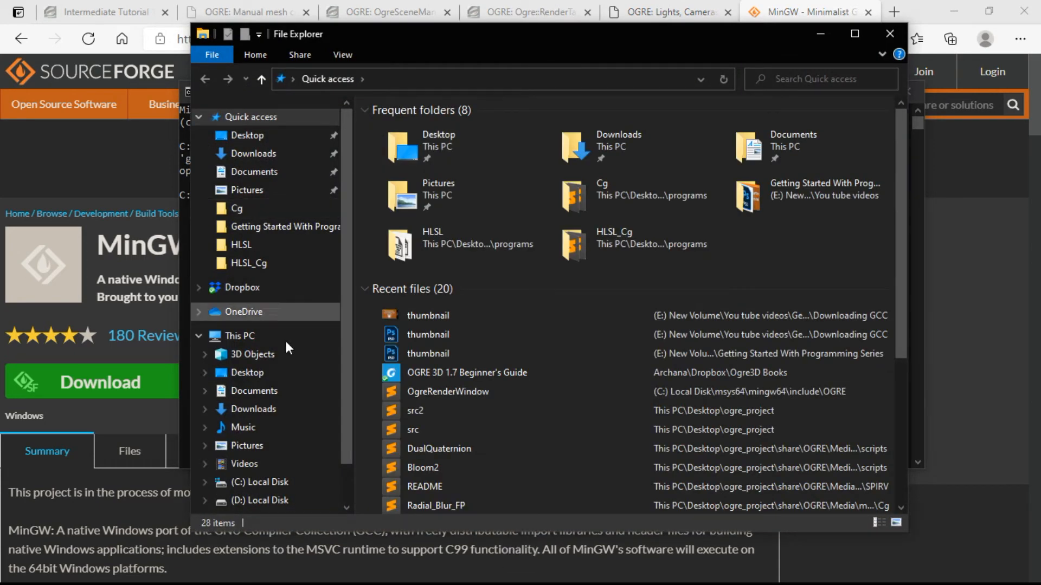
left_click(255, 501)
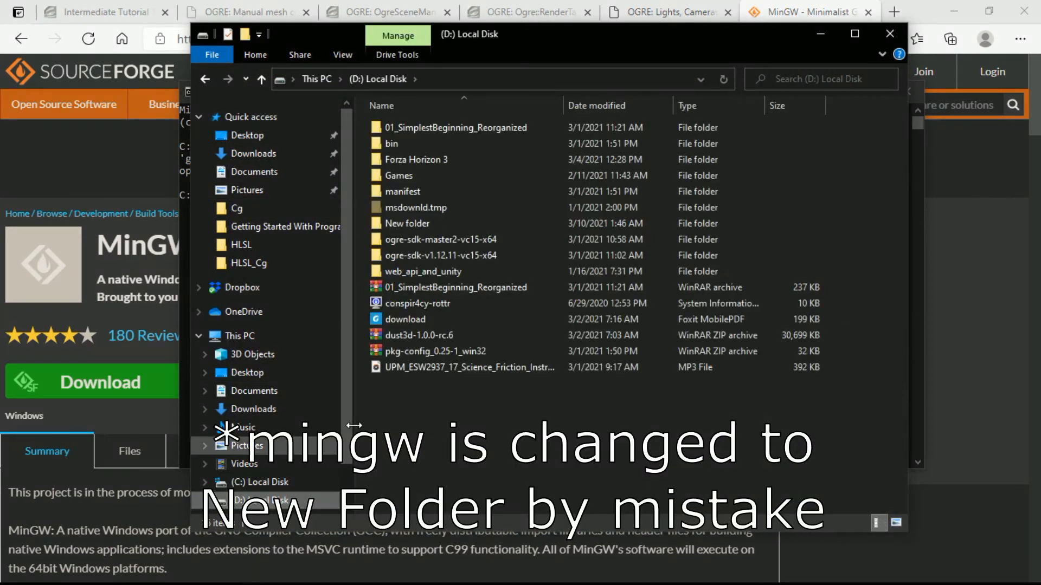
double_click(463, 226)
left_click_drag(549, 242, 420, 99)
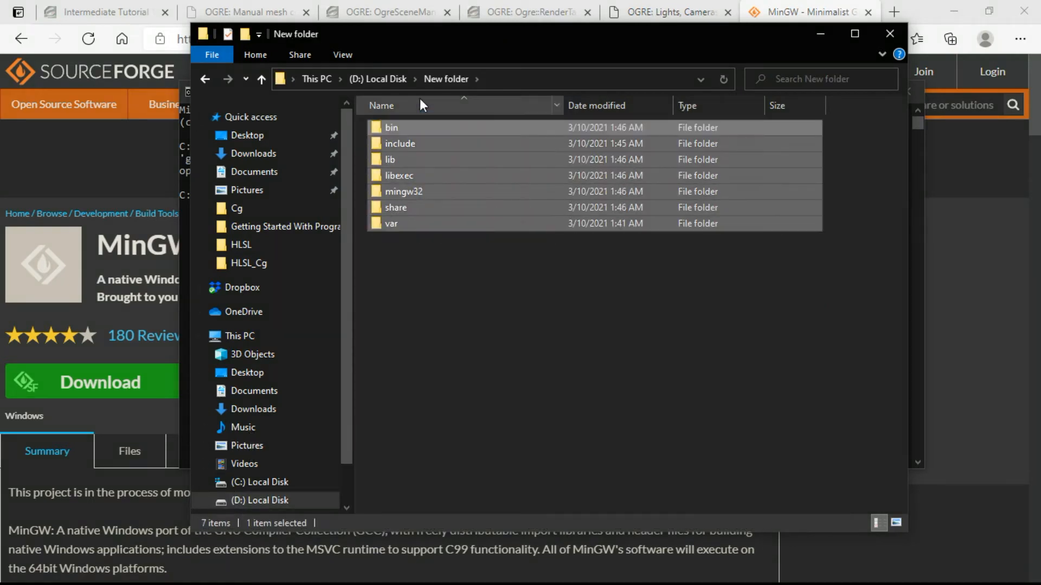
left_click(507, 327)
double_click(421, 129)
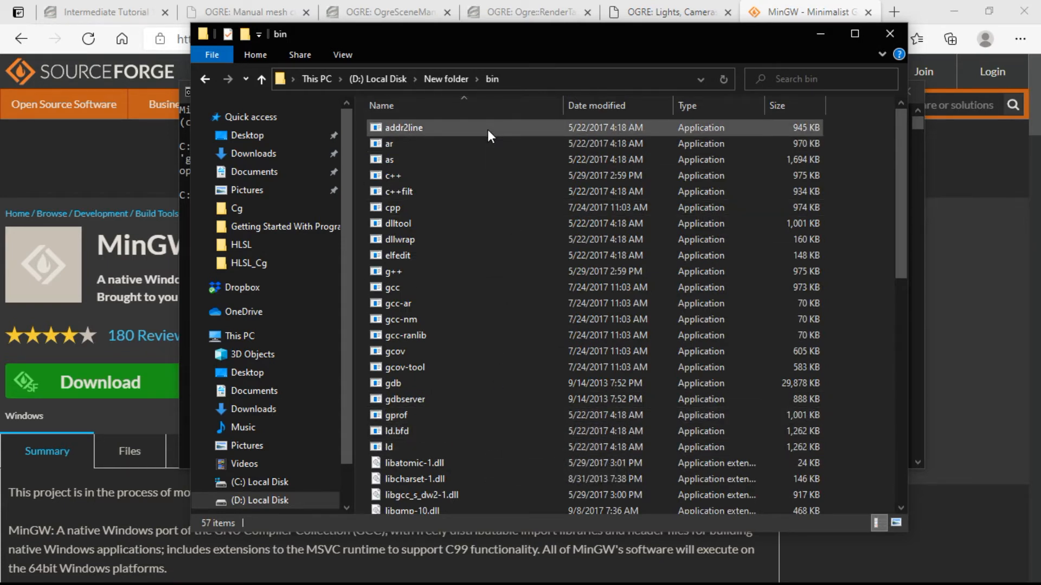
Locate gcc in the bin folder and copy the folder's full path.
left_click_drag(435, 41, 626, 50)
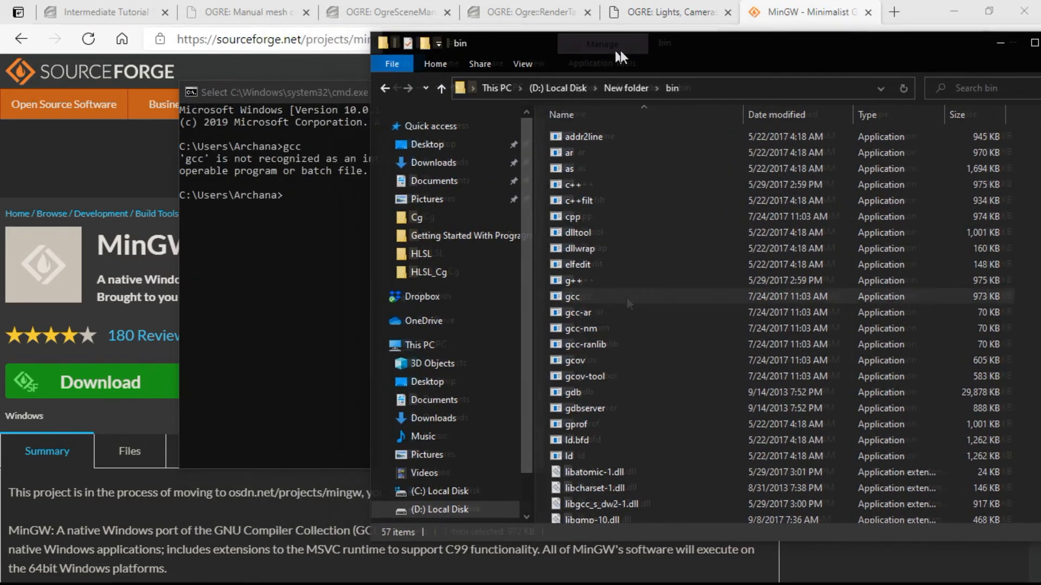
left_click(626, 297)
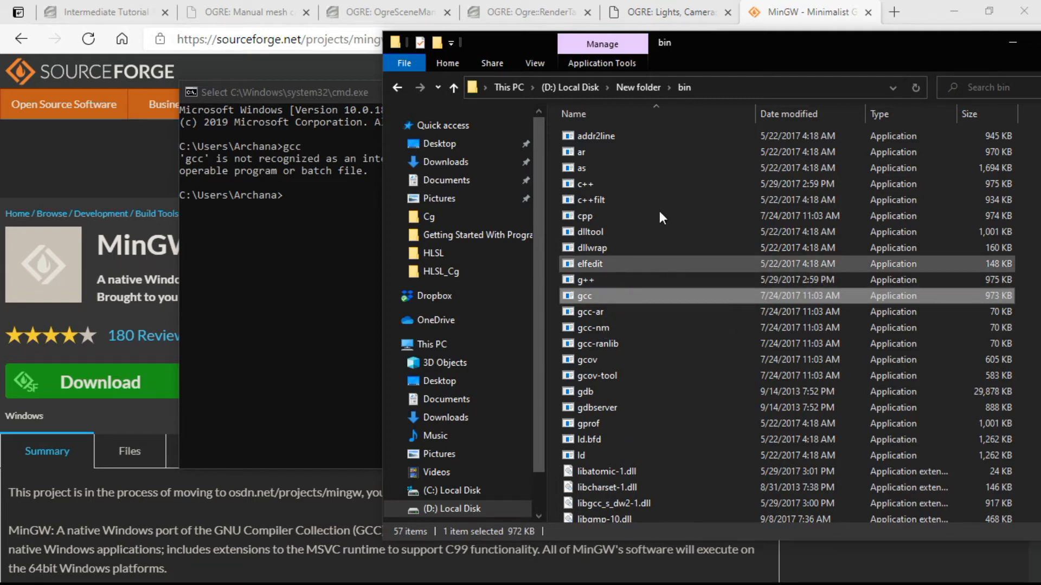
left_click(729, 83)
key("ctrl+c")
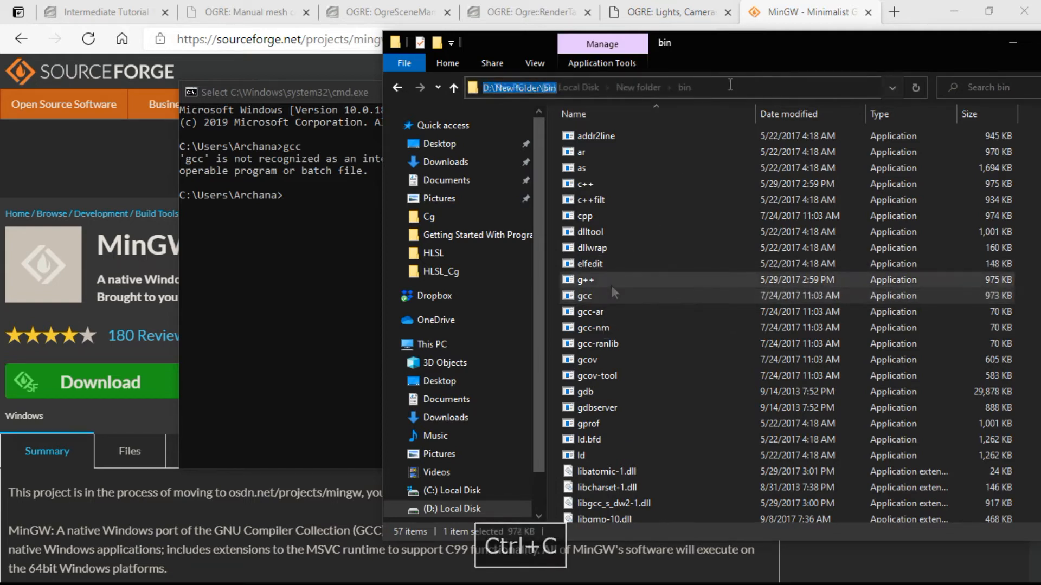
Search Windows for "environment variables" and open the Environment Variables dialog from System Properties.
key("super")
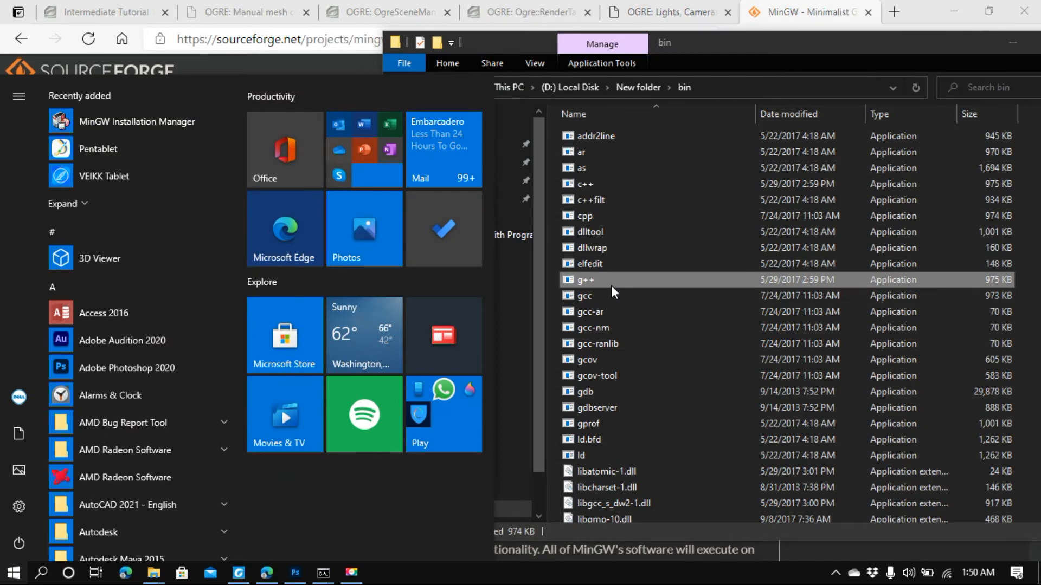
type("envir")
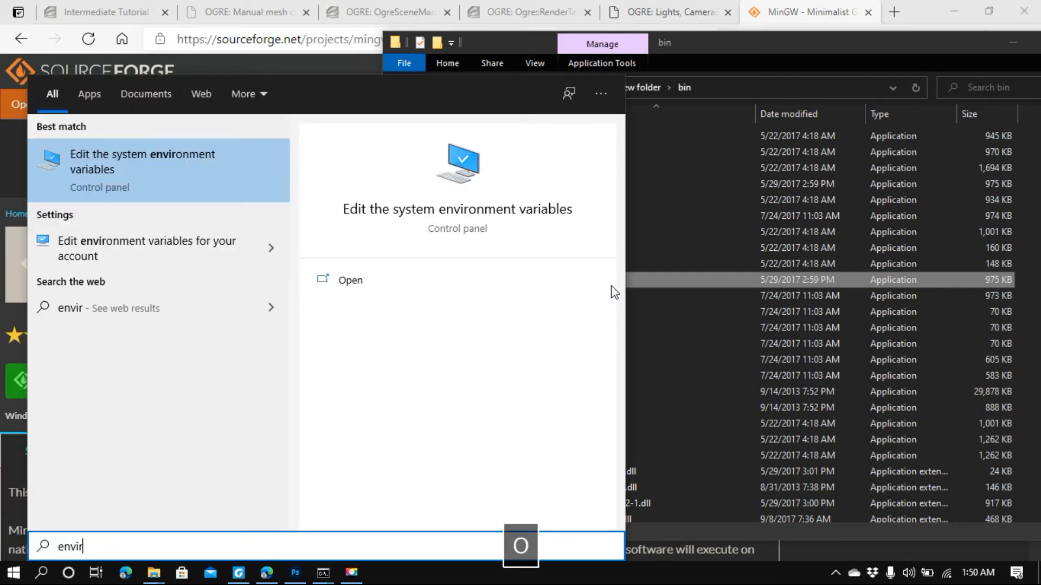
type("onment variables")
key("Return")
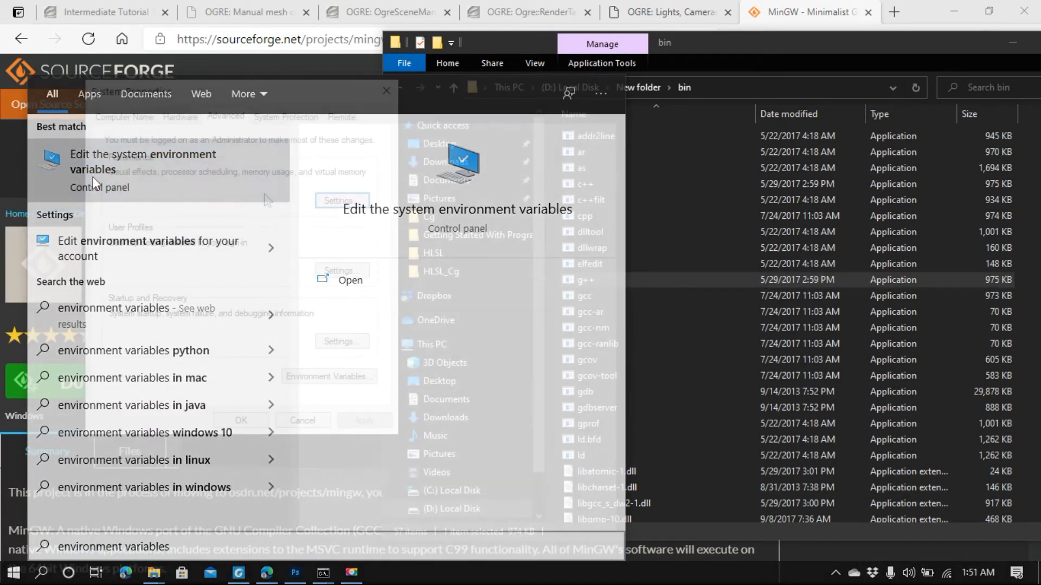
left_click(332, 376)
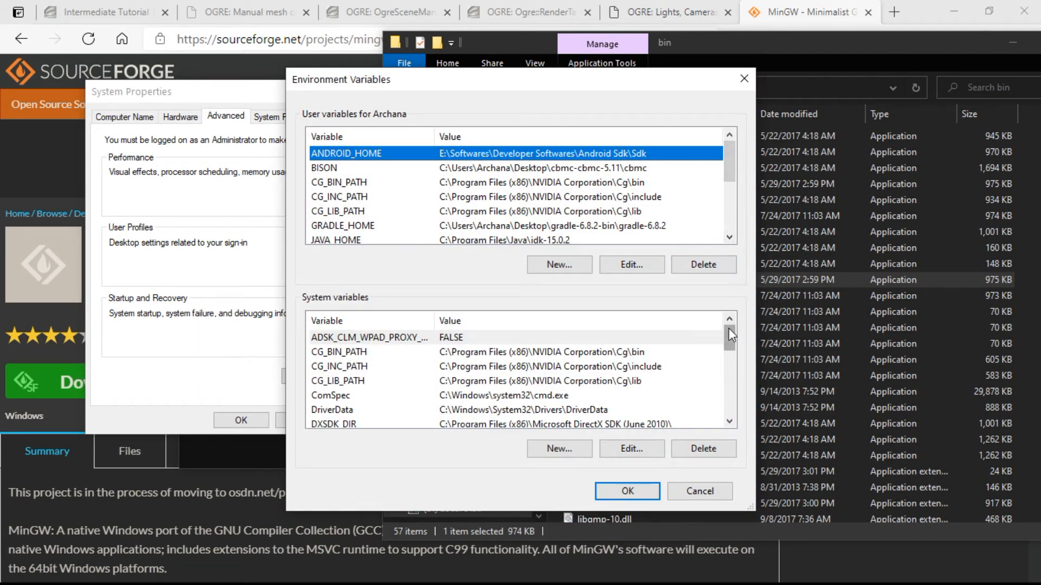
Add D:\New folder\bin as a new entry in the user Path variable and accept the changes in all open dialogs.
mouse_move(728, 332)
left_mouse_down()
mouse_move(723, 386)
mouse_move(742, 327)
left_mouse_up()
left_click(655, 212)
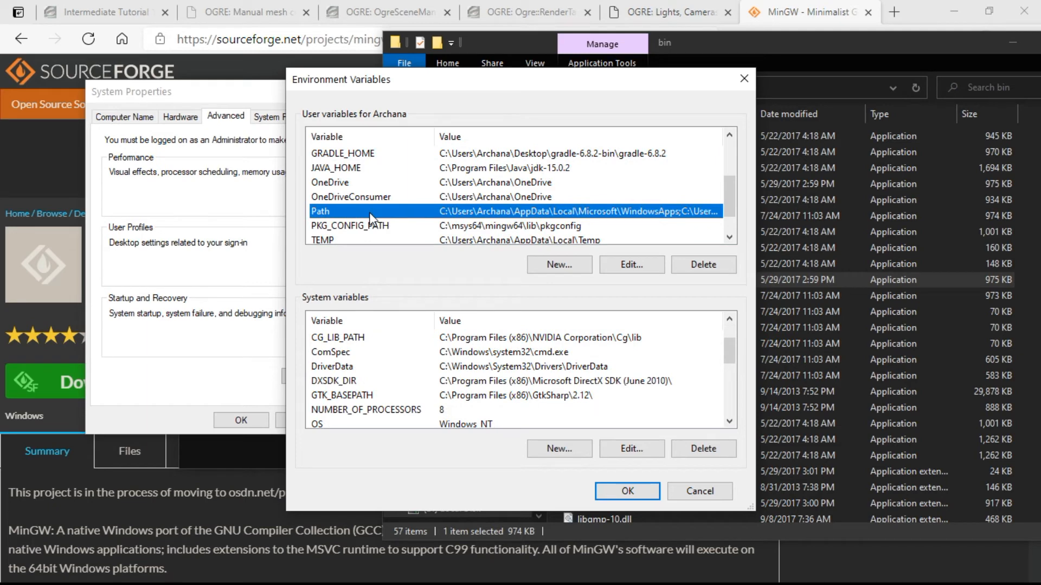
left_click(619, 264)
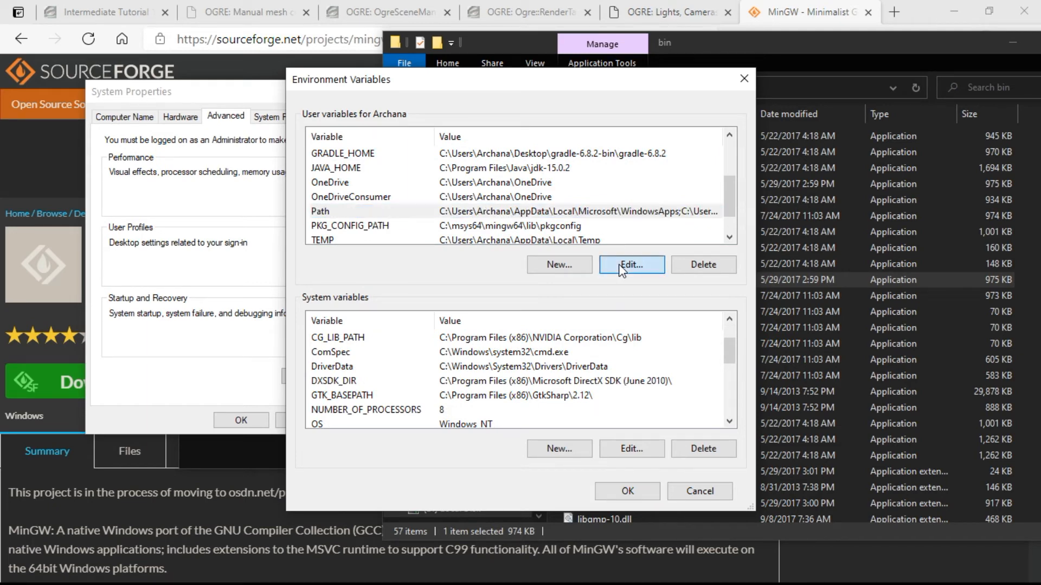
left_click_drag(529, 118, 601, 64)
left_click(512, 222)
left_click(750, 94)
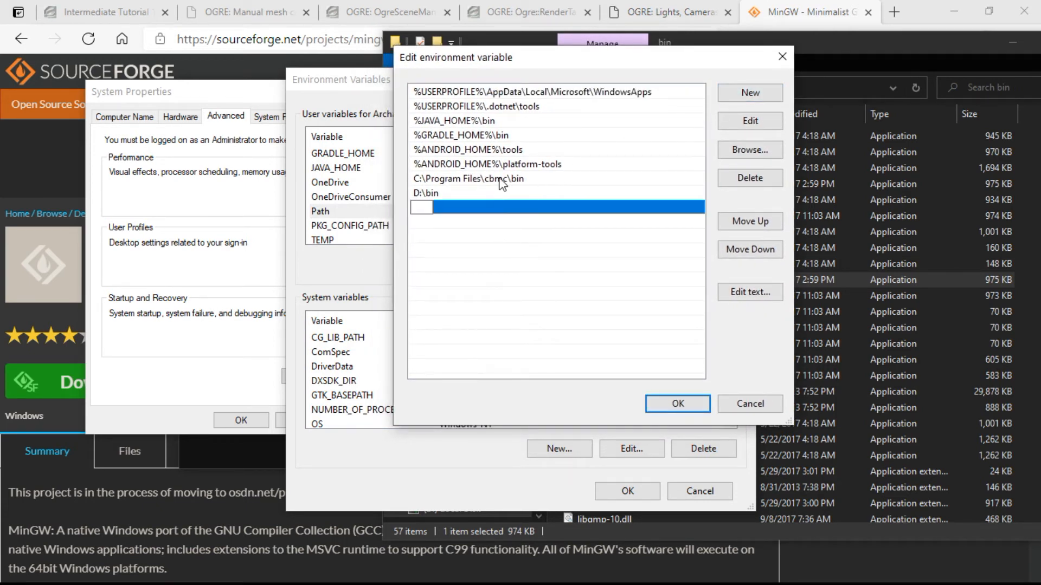
key("ctrl+v")
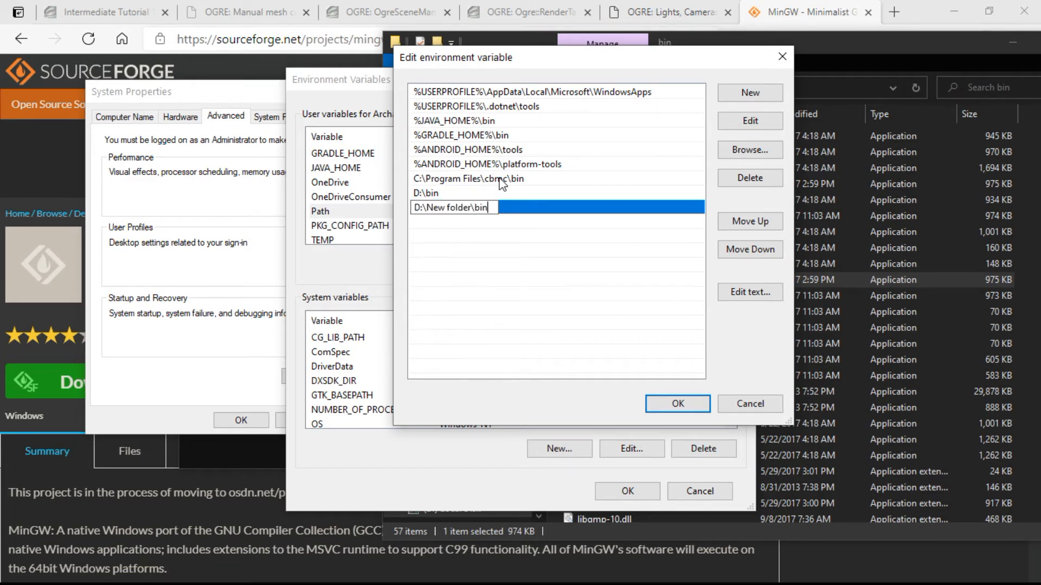
left_click_drag(494, 208, 414, 206)
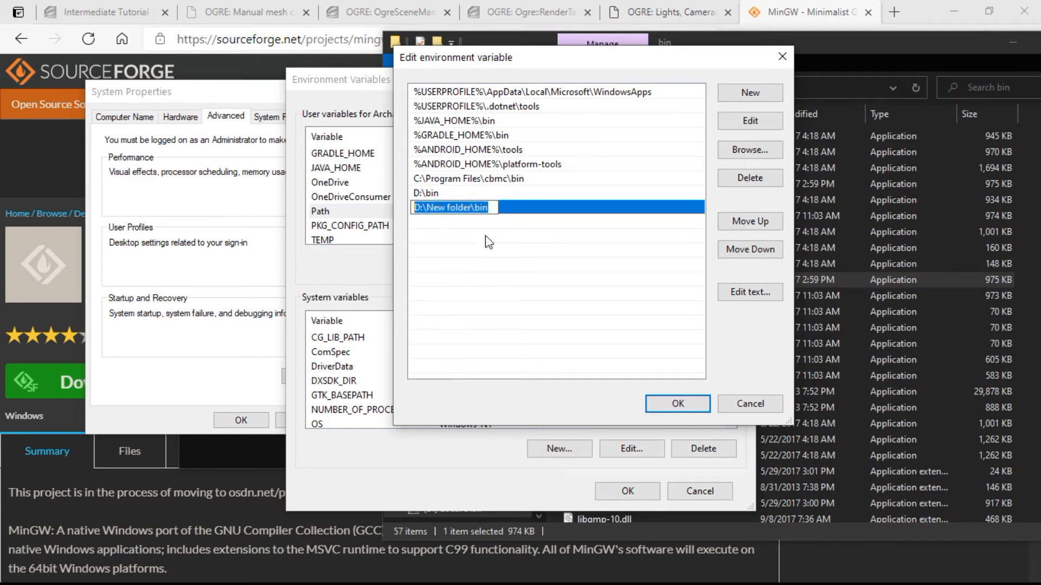
left_click(652, 409)
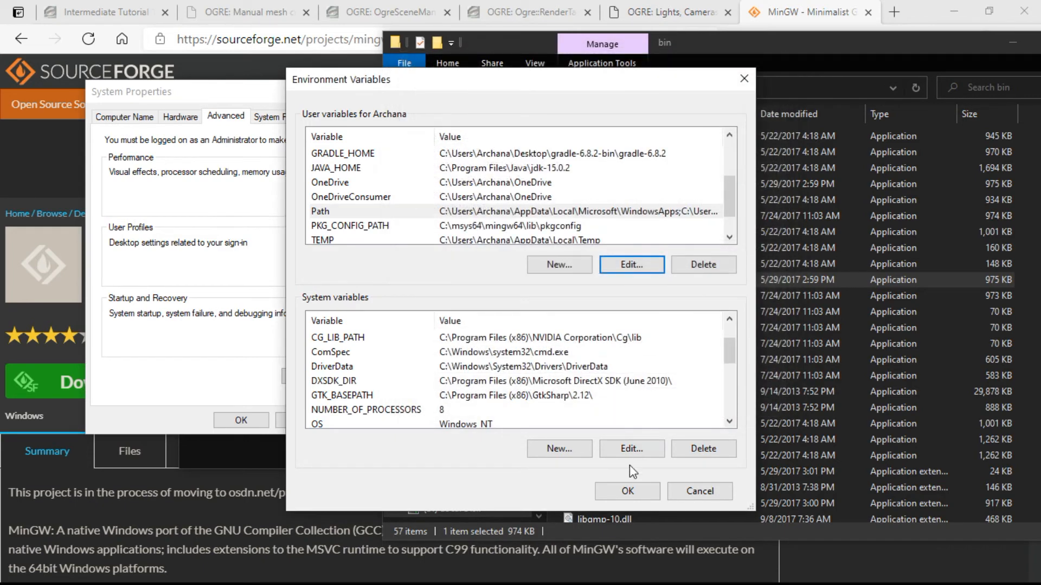
left_click(618, 491)
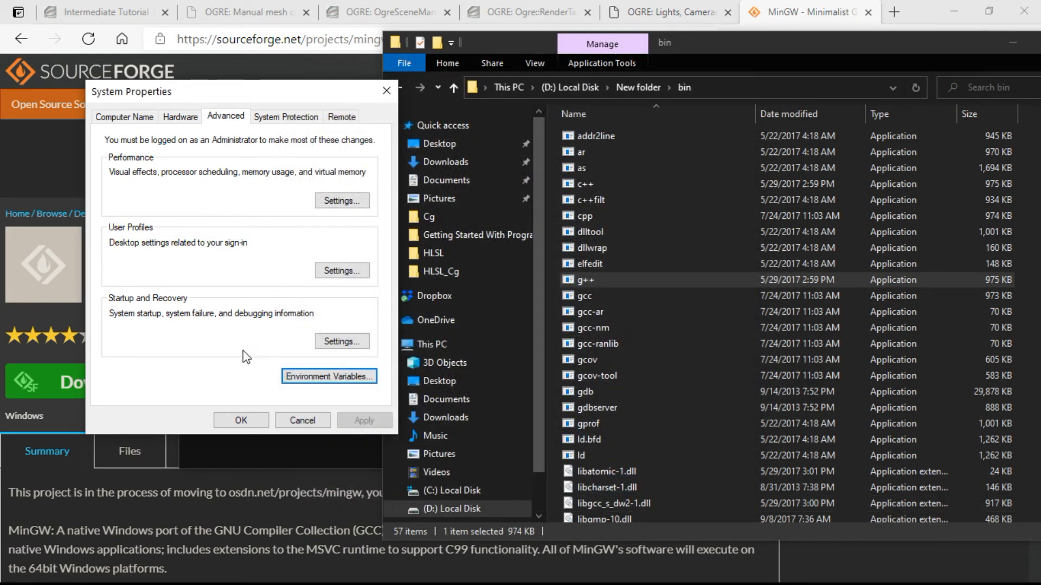
left_click(233, 422)
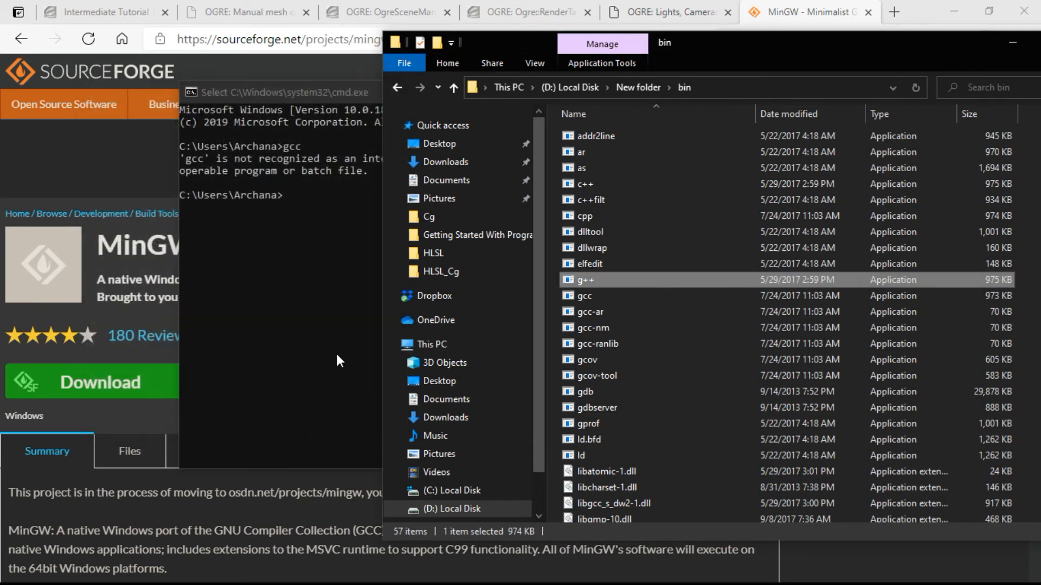
Close the old Command Prompt session with the exit command.
left_click(336, 351)
left_click_drag(399, 89, 362, 95)
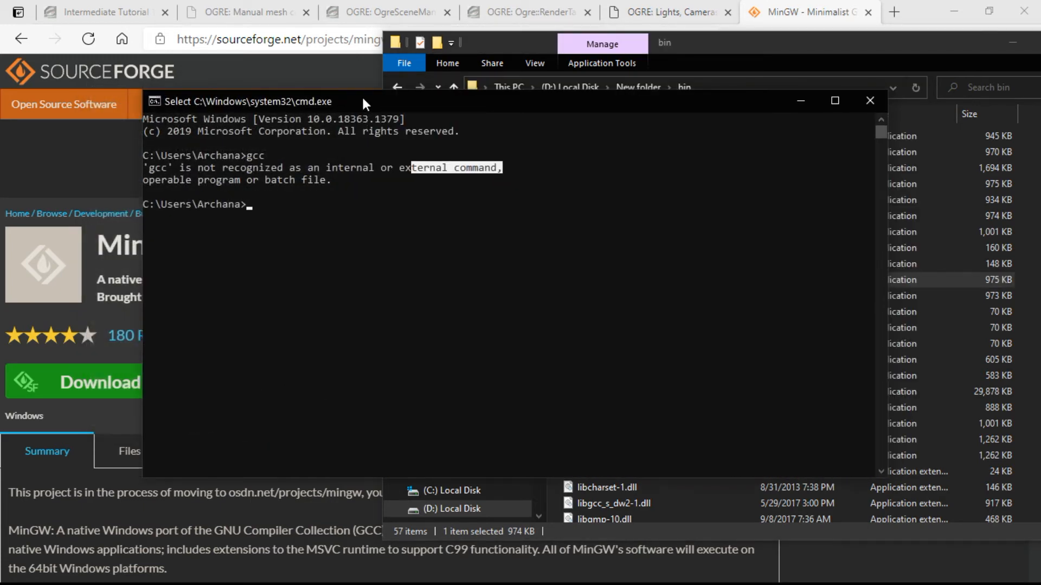
type("exit")
key("Return")
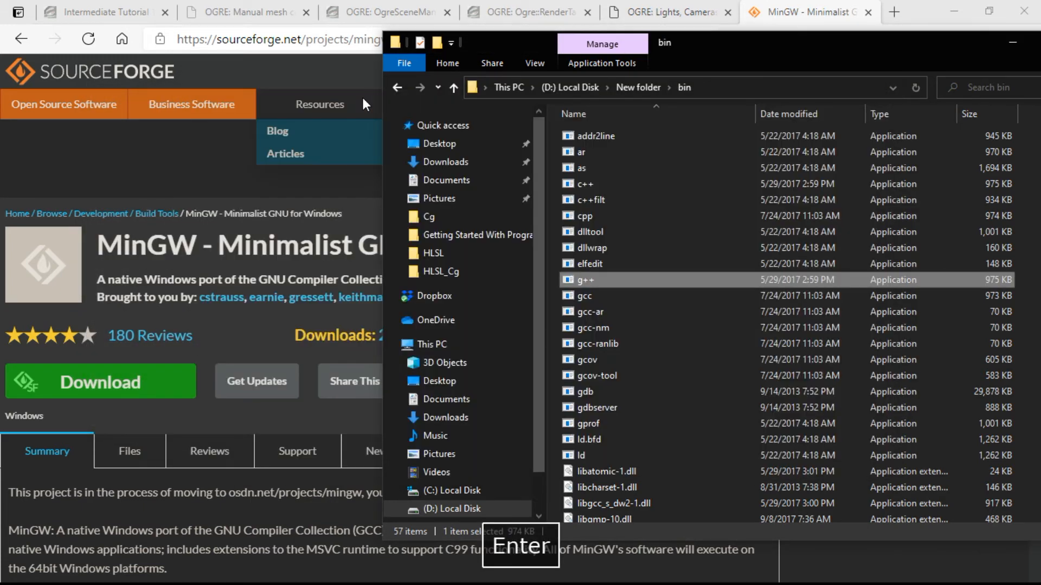
Launch a fresh Command Prompt and run gcc to test whether the compiler is recognized.
key("super+r")
type("cmd")
key("Return")
left_click_drag(345, 108, 476, 82)
key("BackSpace")
type("gcc")
key("Return")
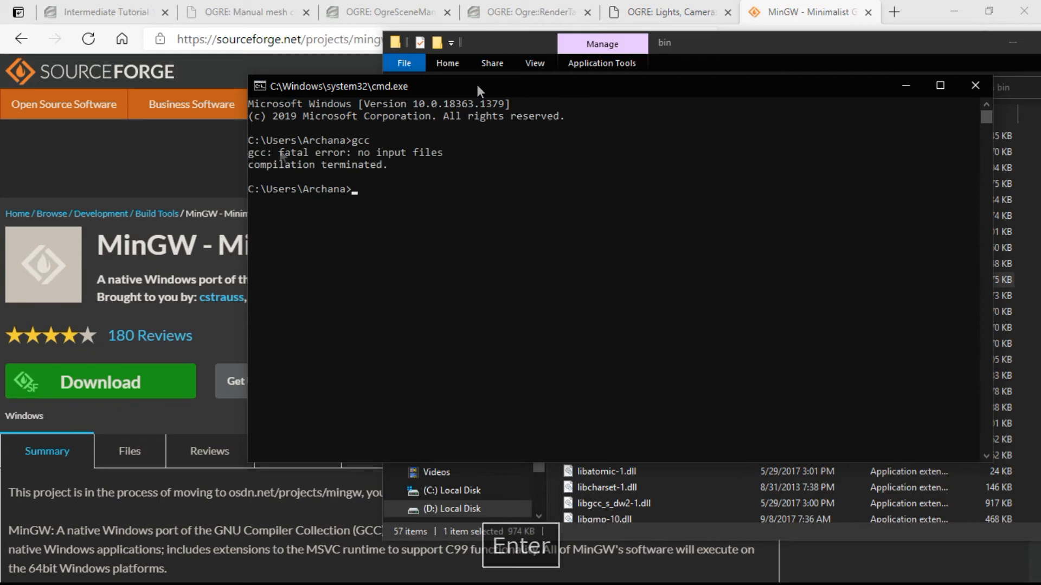
Enlarge the Command Prompt text and run gcc --version to check the installed compiler.
left_click_drag(249, 153, 354, 143)
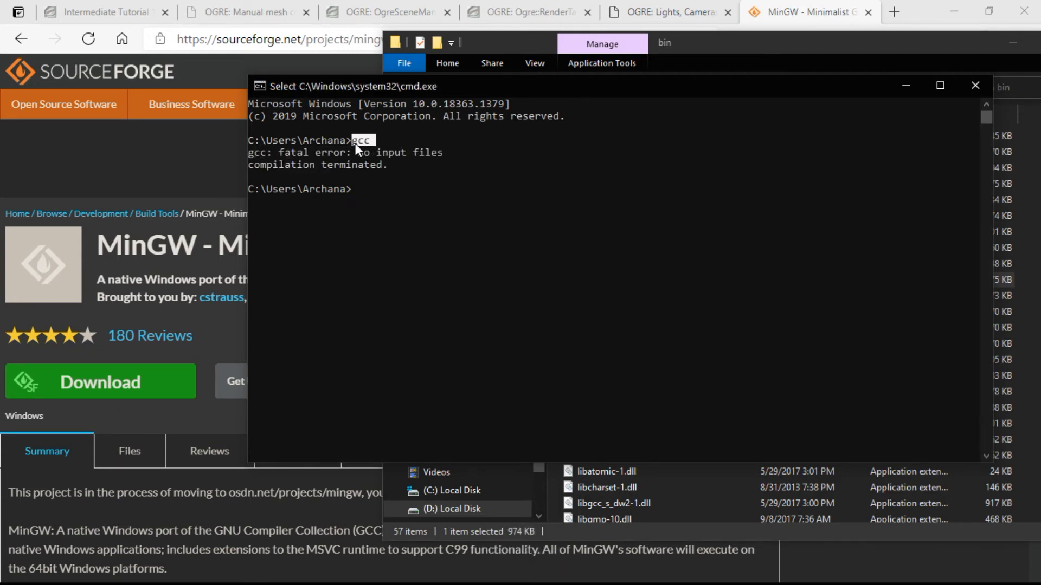
scroll(451, 202, "up", 5)
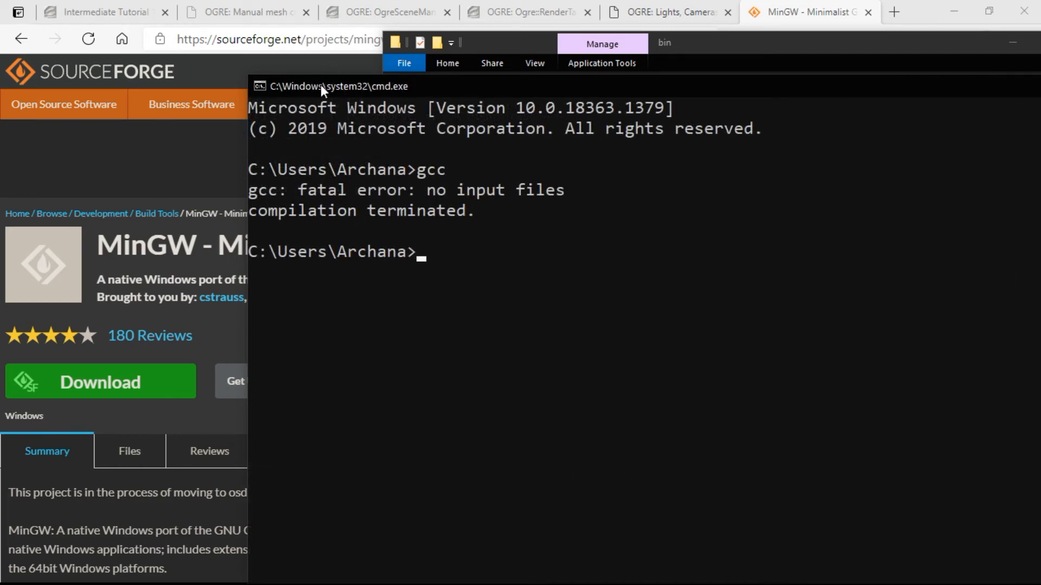
left_click_drag(320, 84, 251, 57)
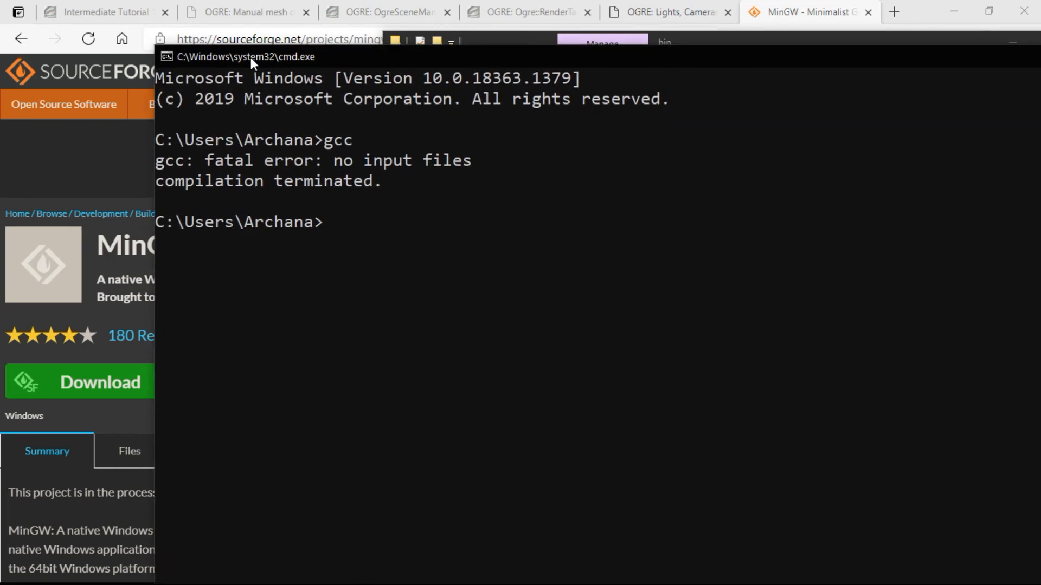
type("gcc --")
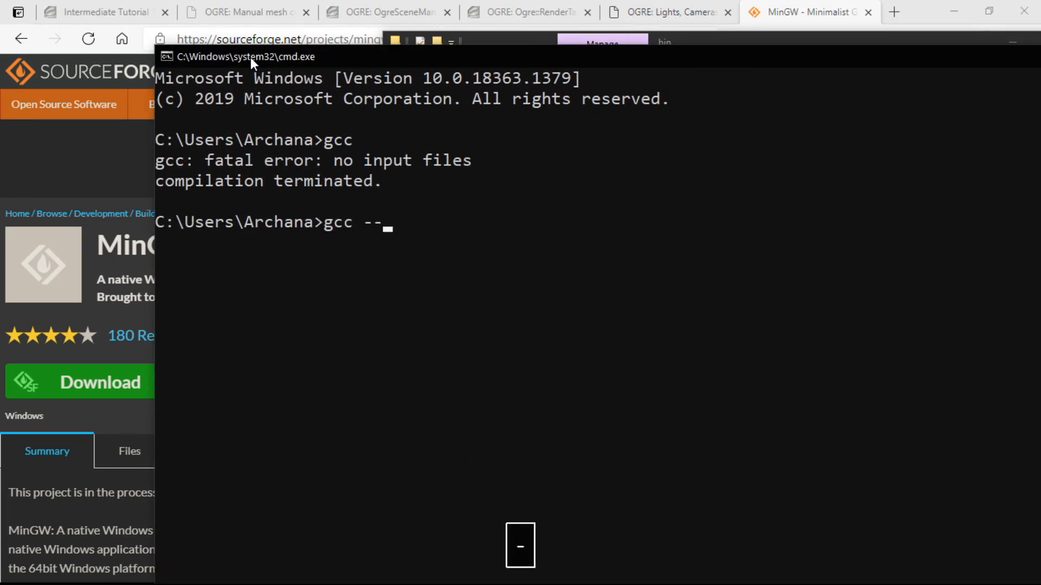
type("version")
key("Return")
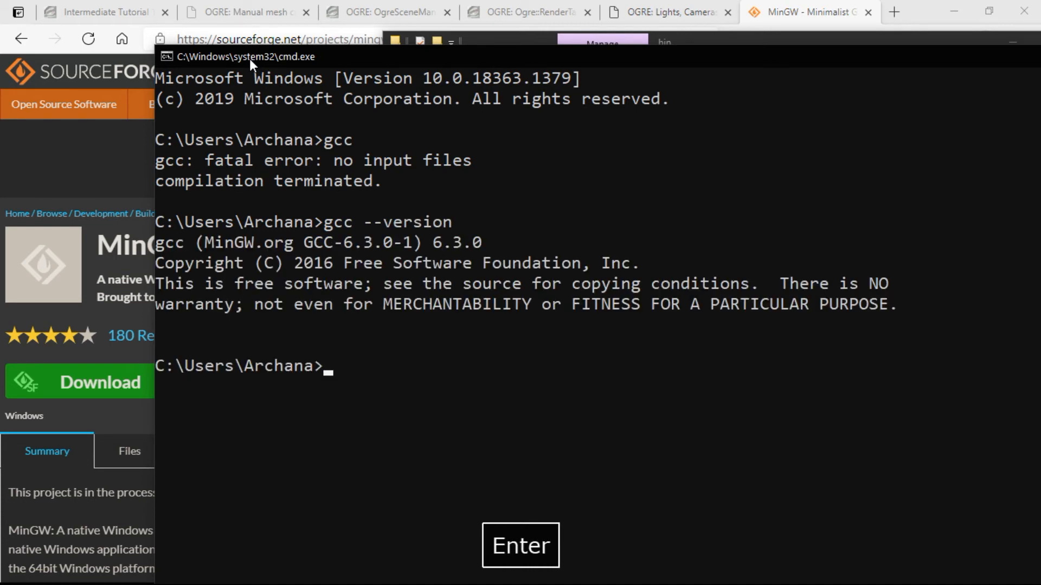
Examine the compiler's distributor and version number in the gcc --version output.
left_click(169, 241)
left_click(208, 242)
left_click_drag(206, 242, 334, 245)
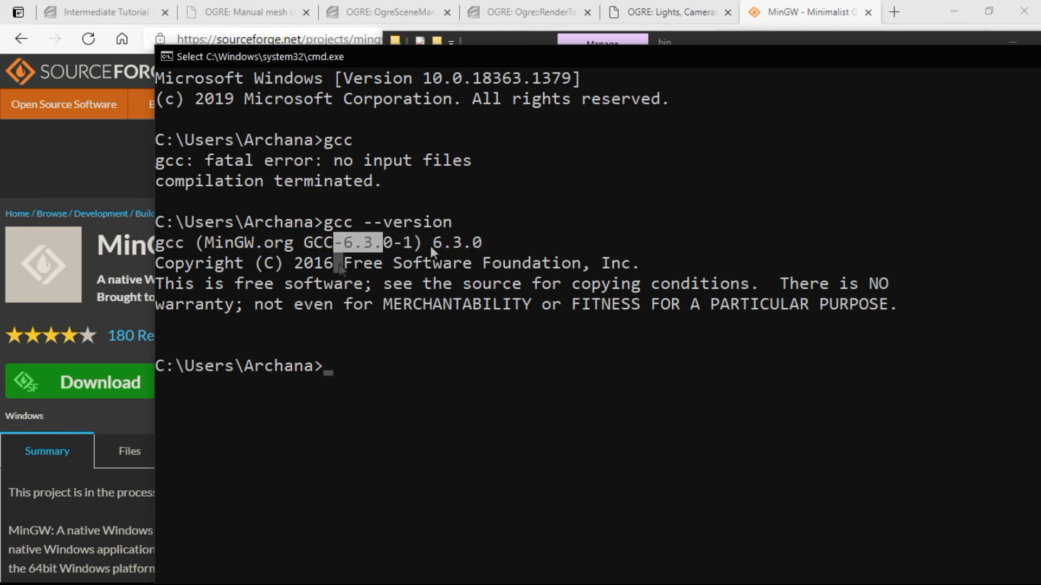
left_click_drag(197, 242, 293, 245)
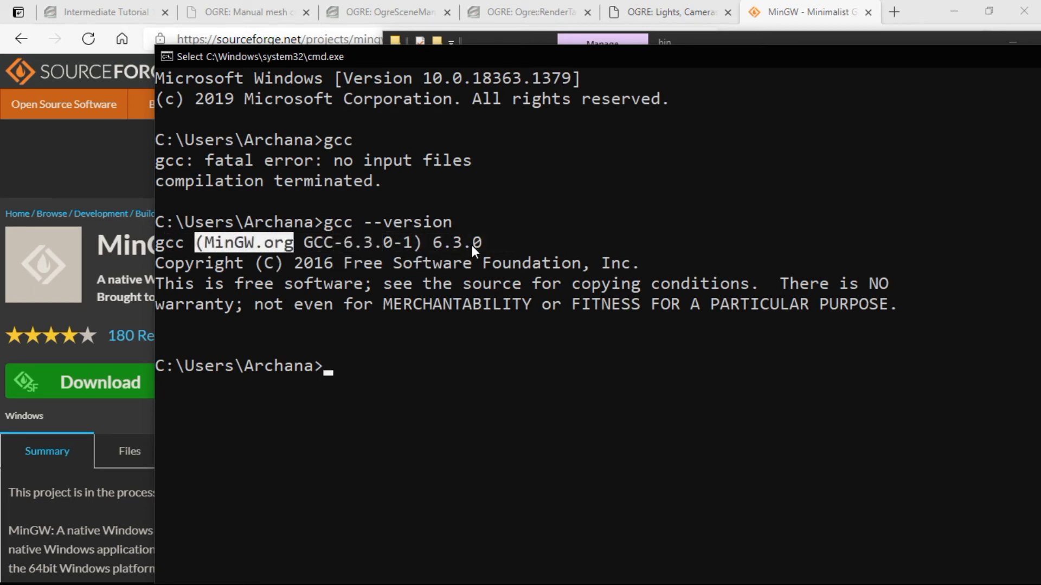
left_click_drag(472, 245, 430, 245)
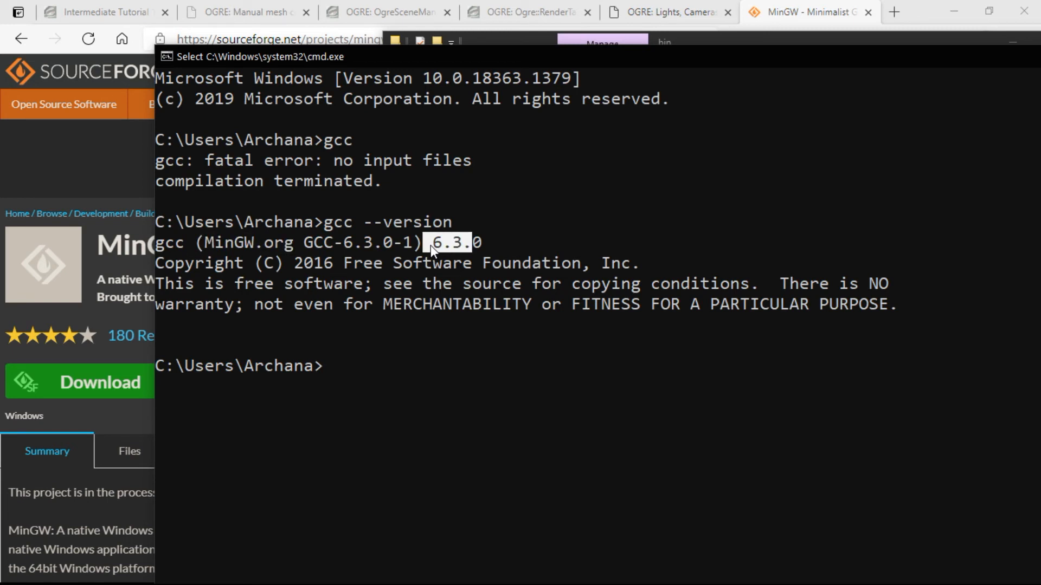
left_click(361, 342)
left_click(344, 358)
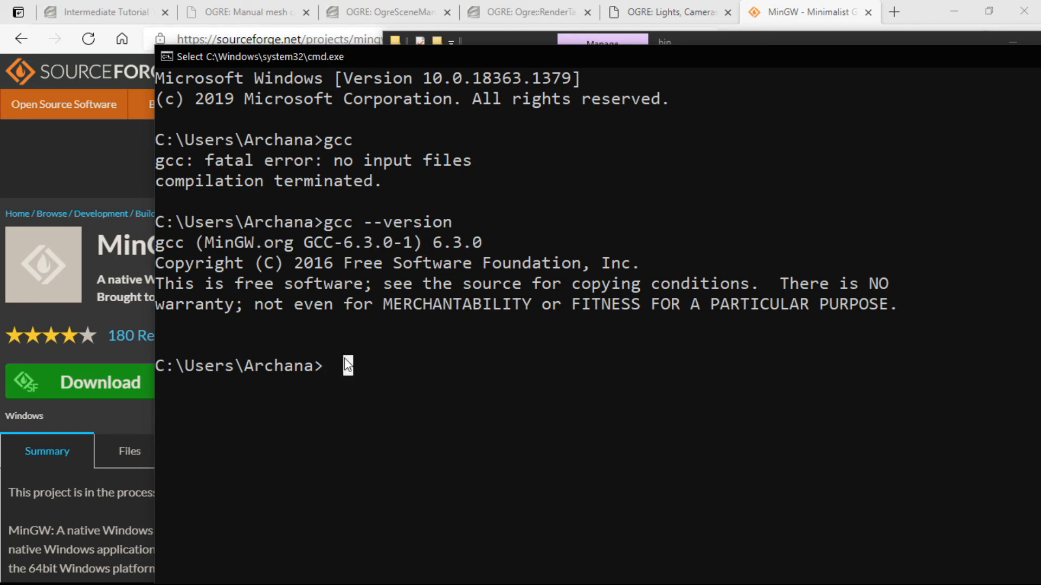